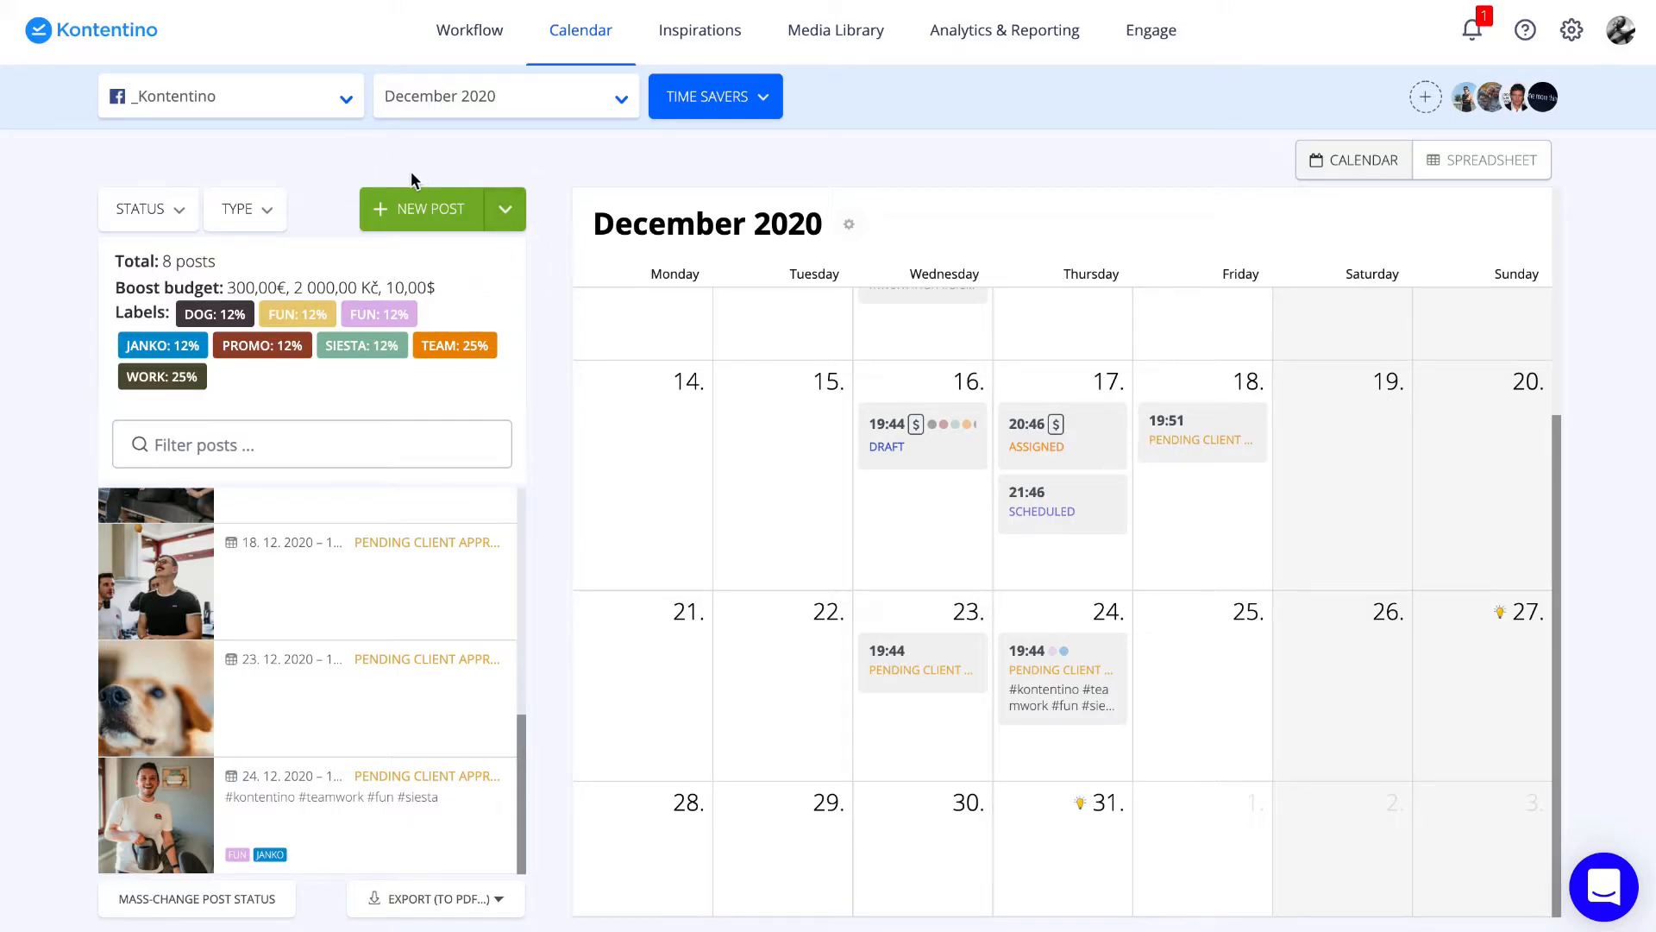
mouse_move(946, 577)
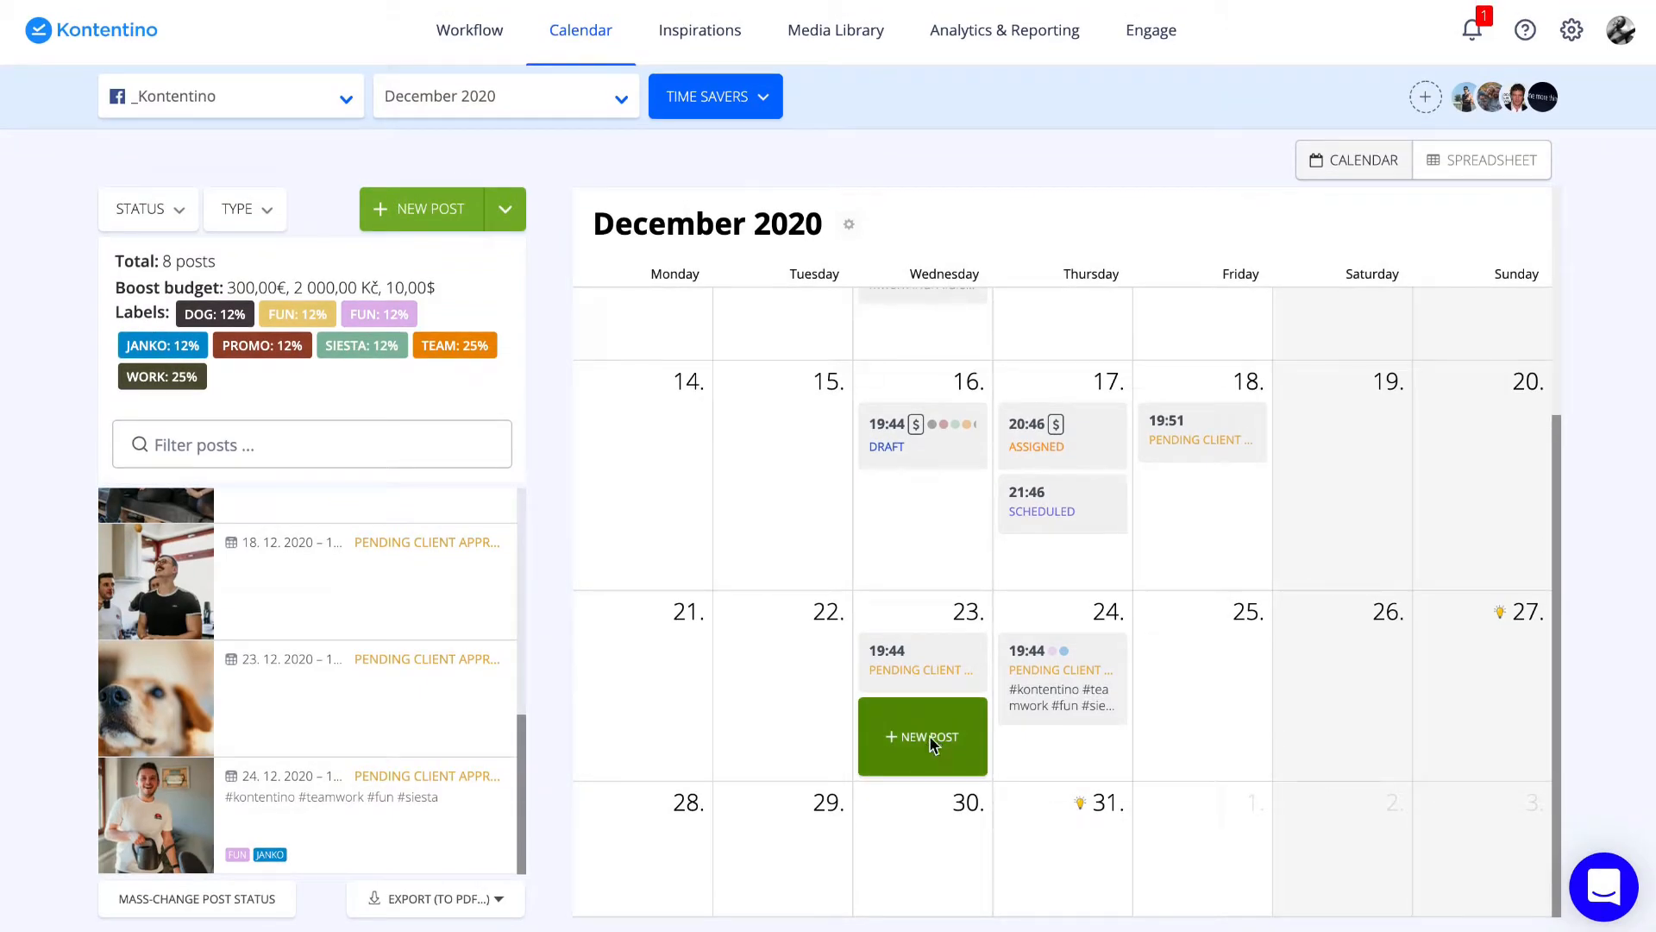
click(929, 735)
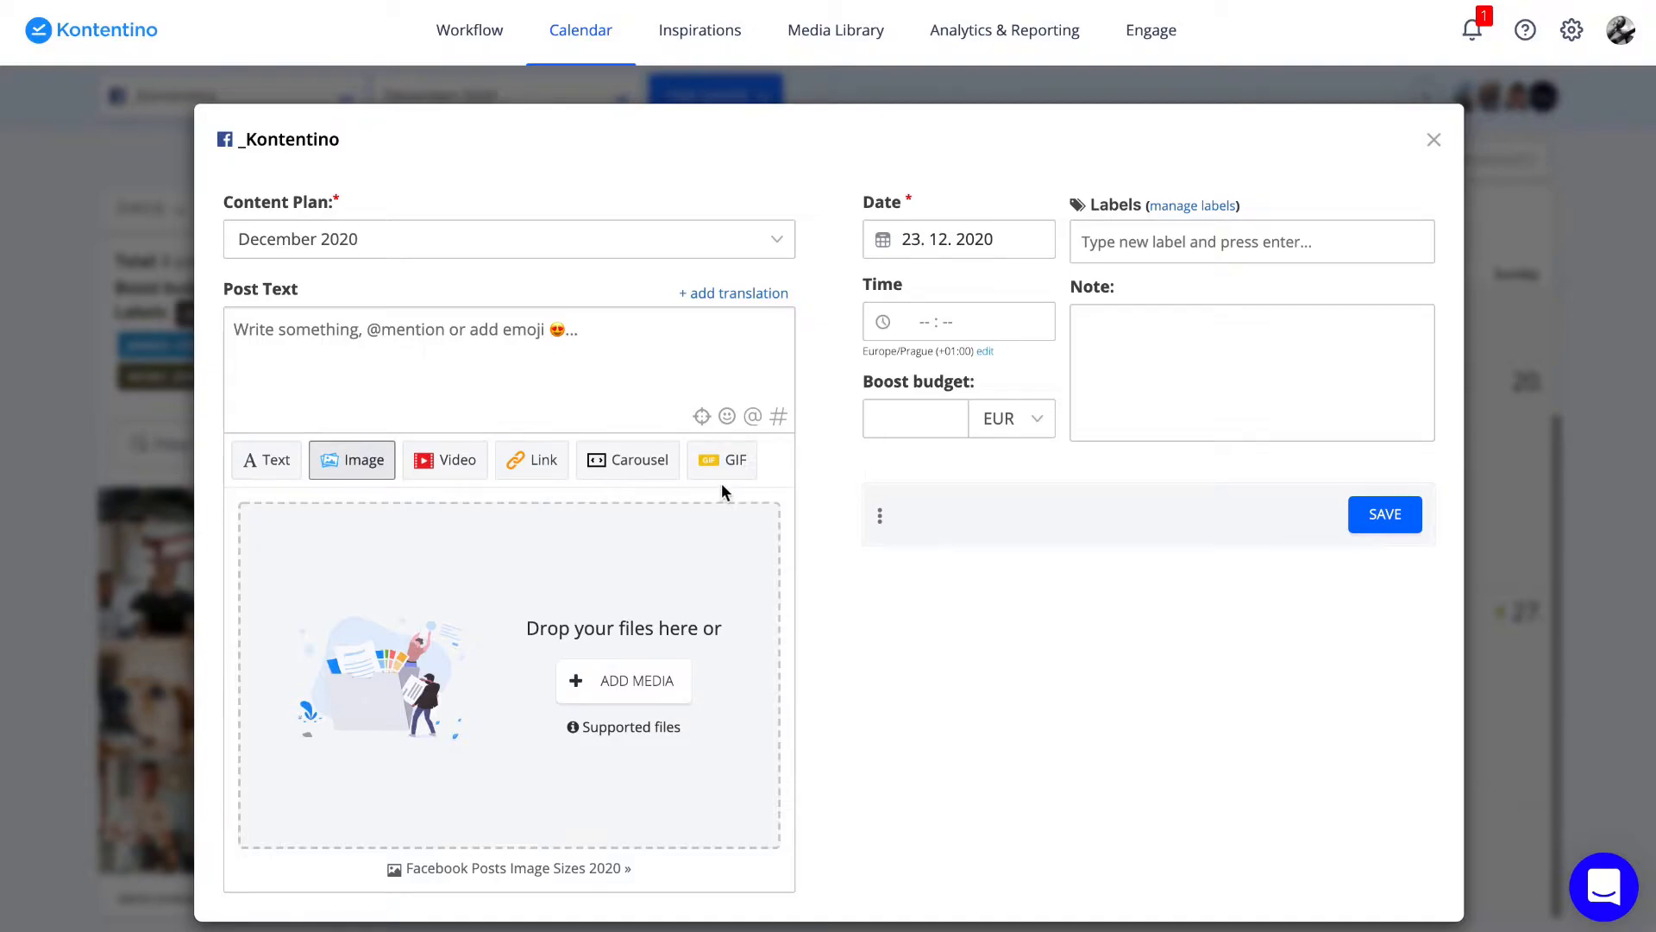
click(545, 466)
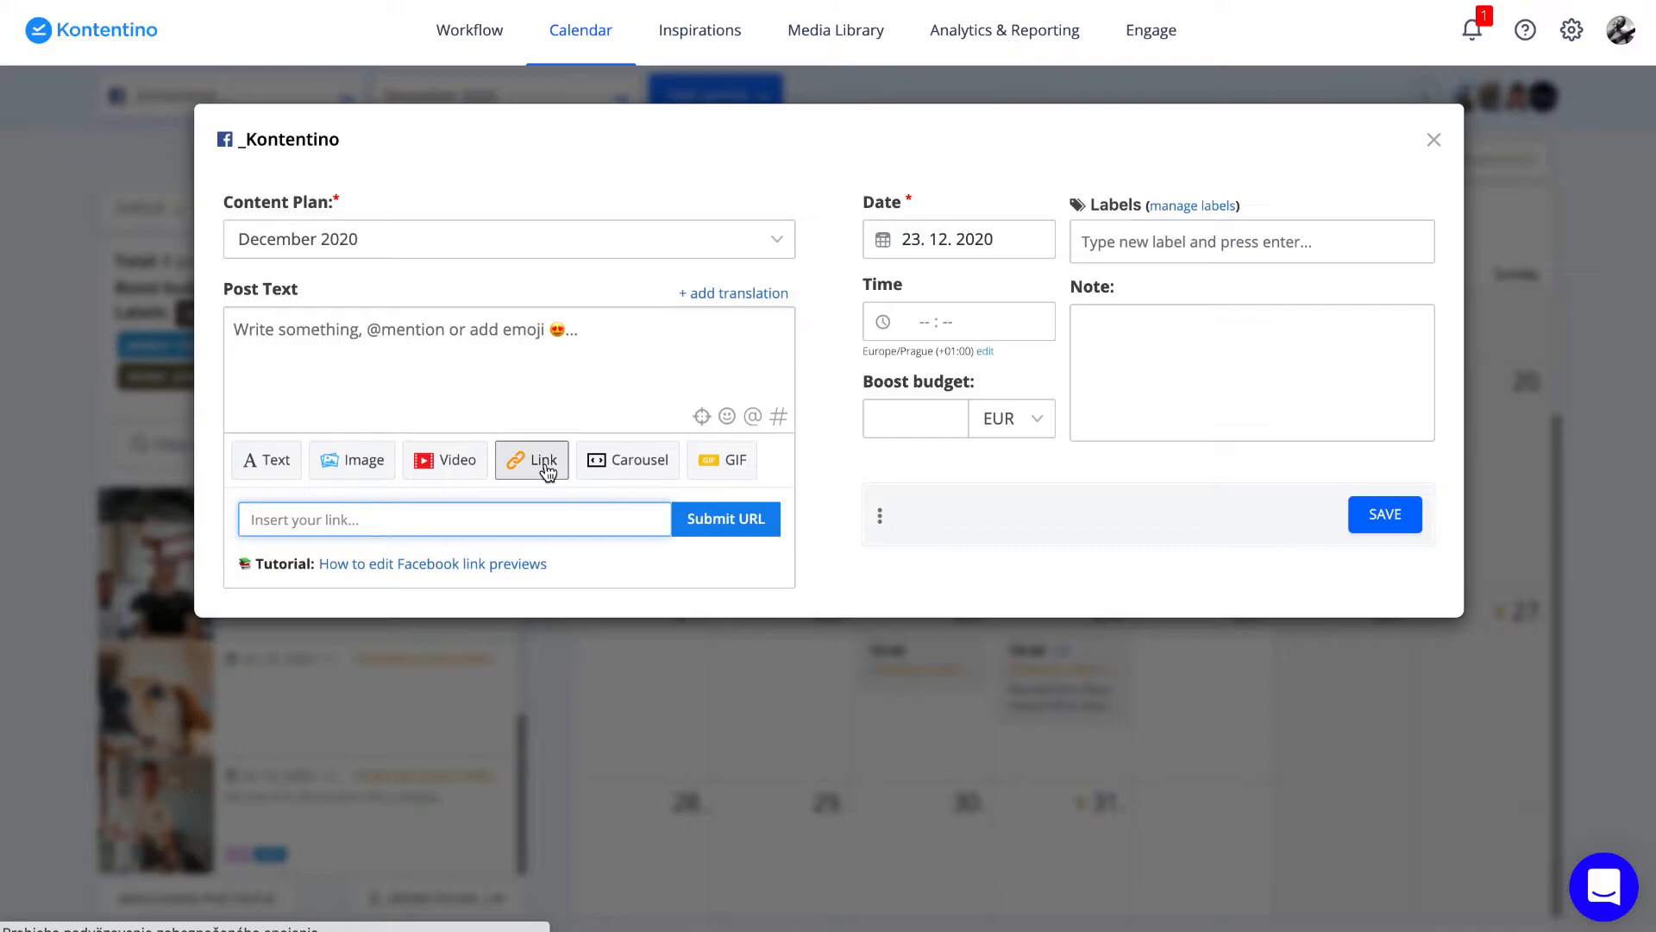
text(www.kontentino.com)
click(726, 518)
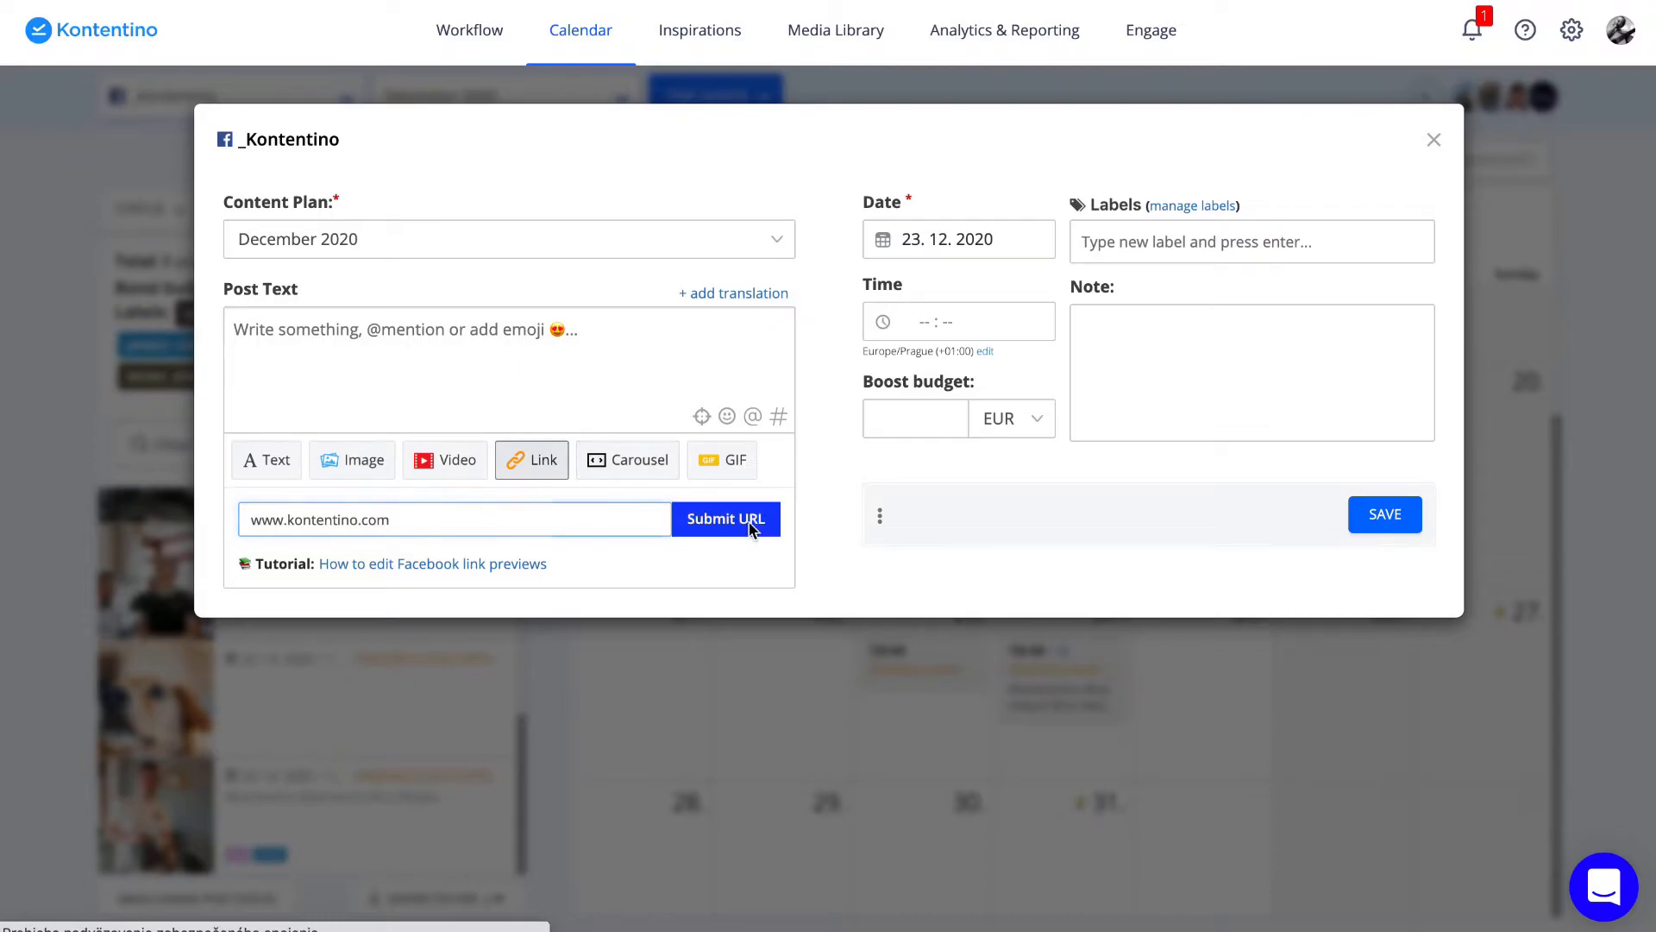
Step: Add the close-up dog photo from the Media Library as the link preview's custom image
scroll(582, 619, down, 2)
scroll(580, 619, down, 1)
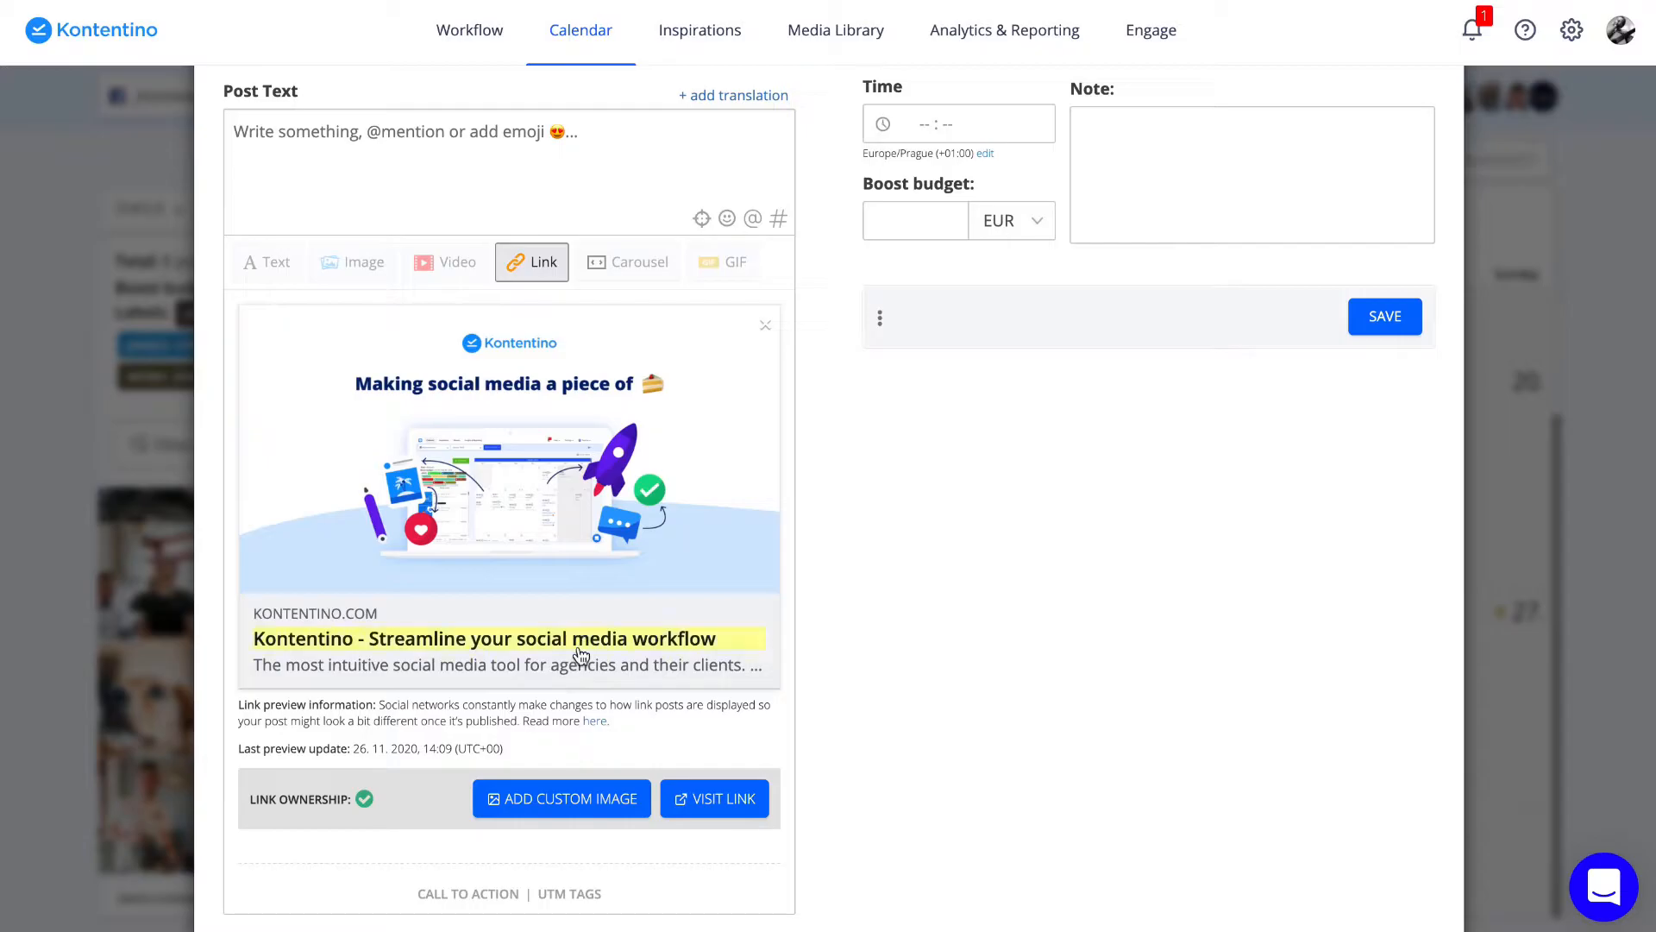
click(582, 798)
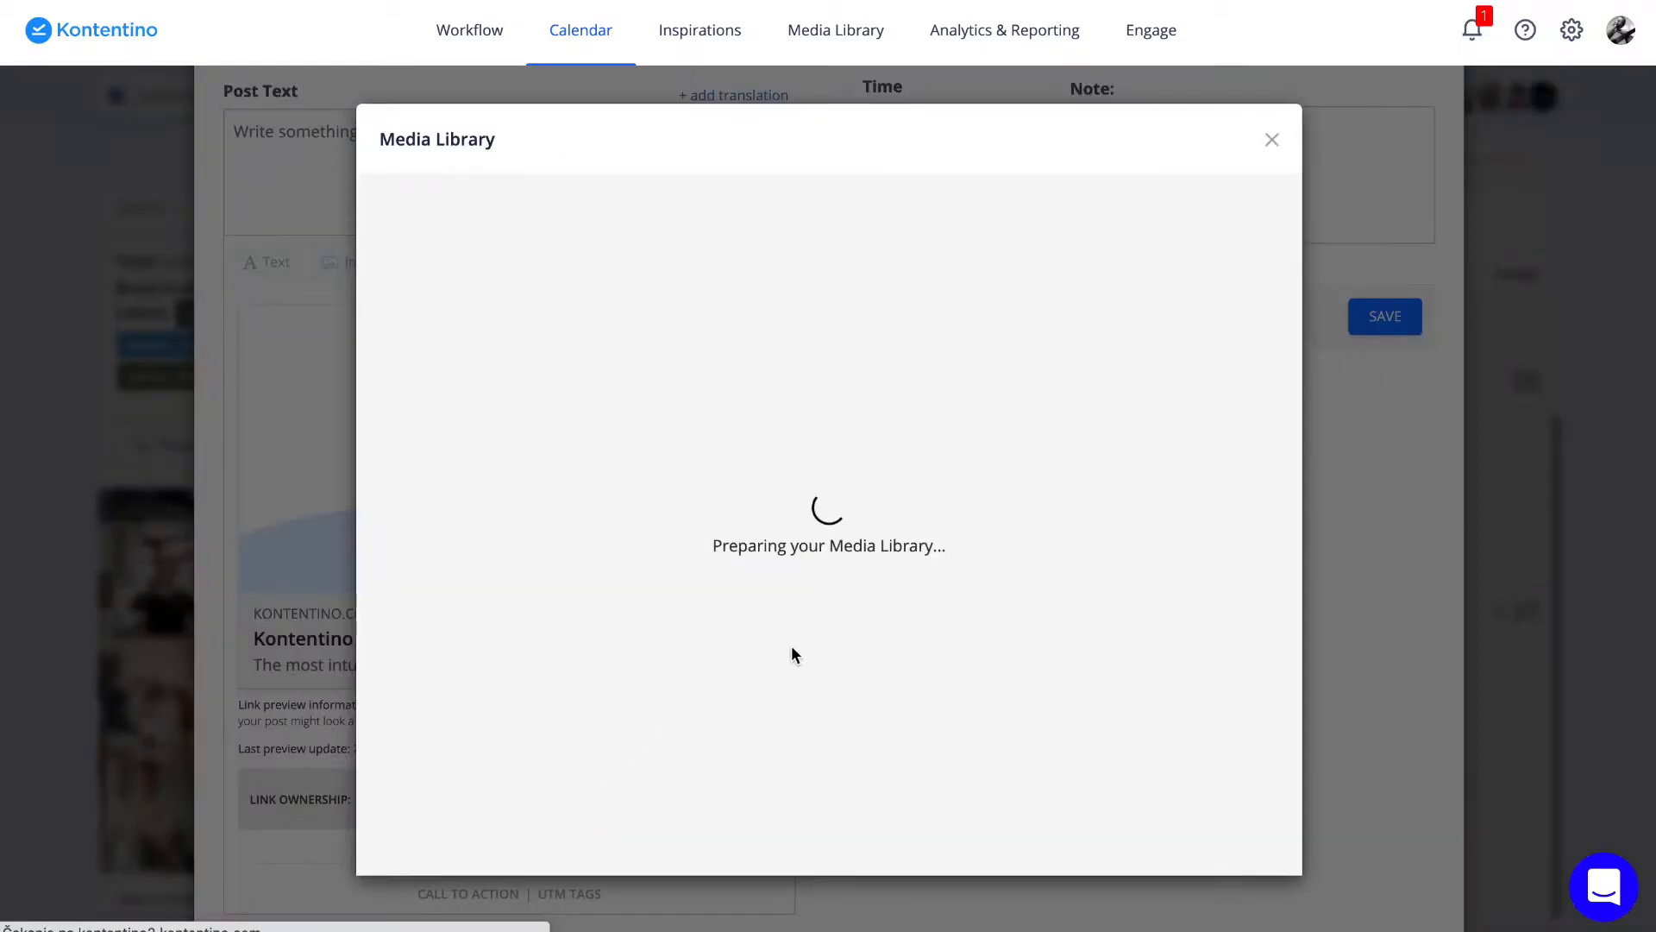
click(647, 520)
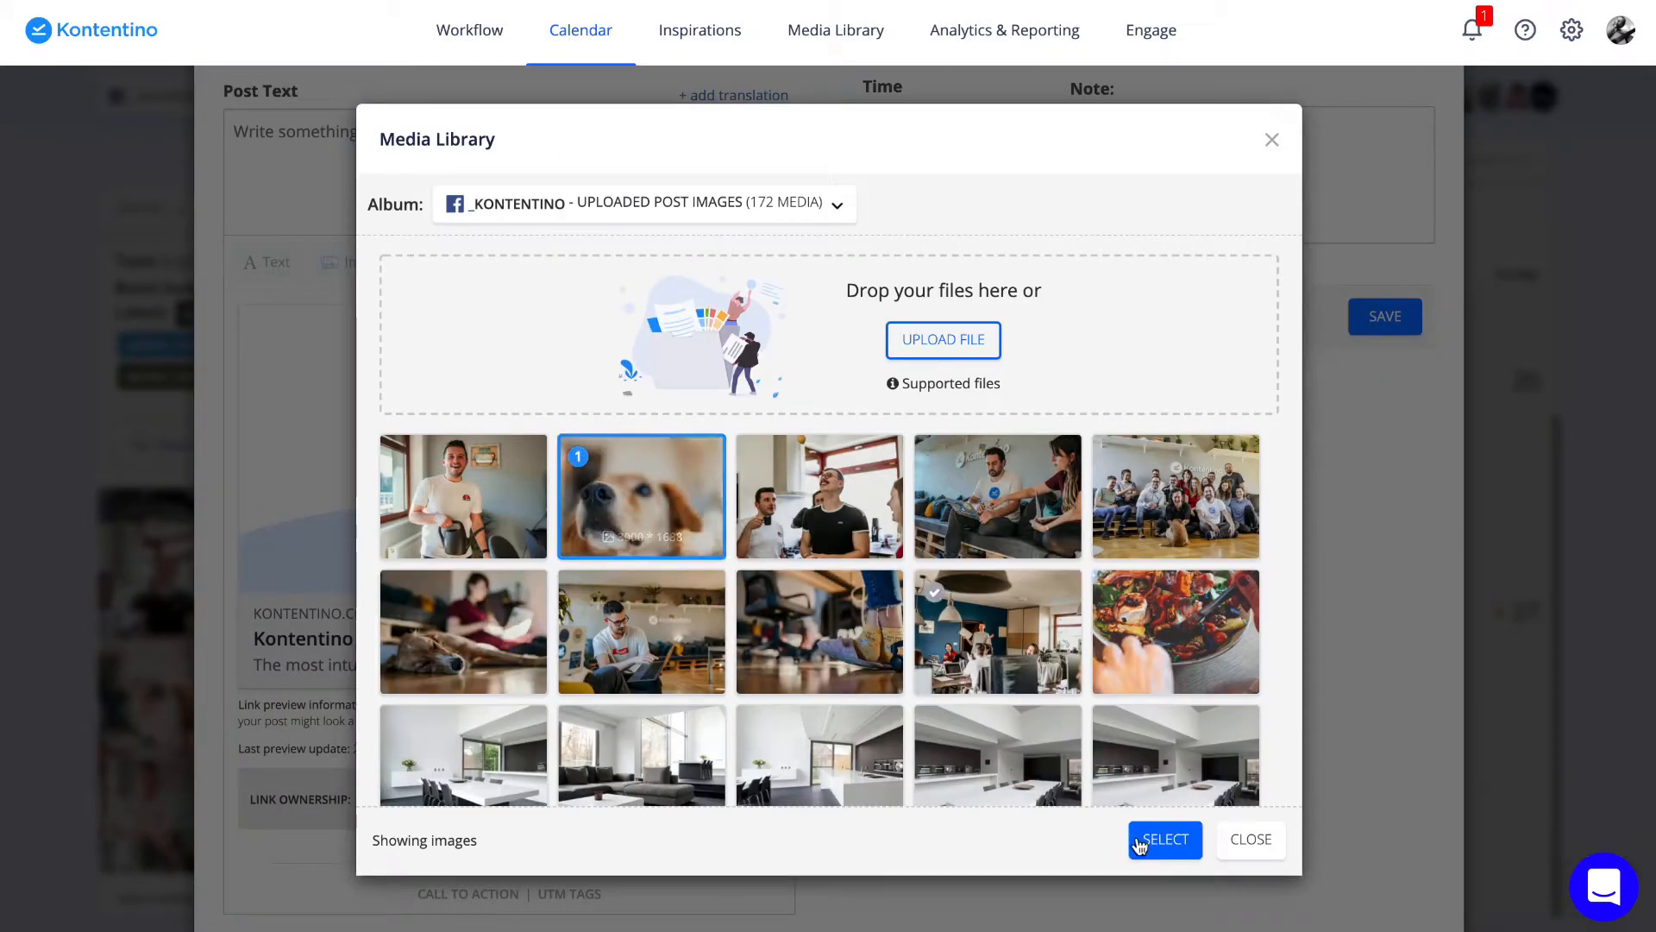
click(1156, 842)
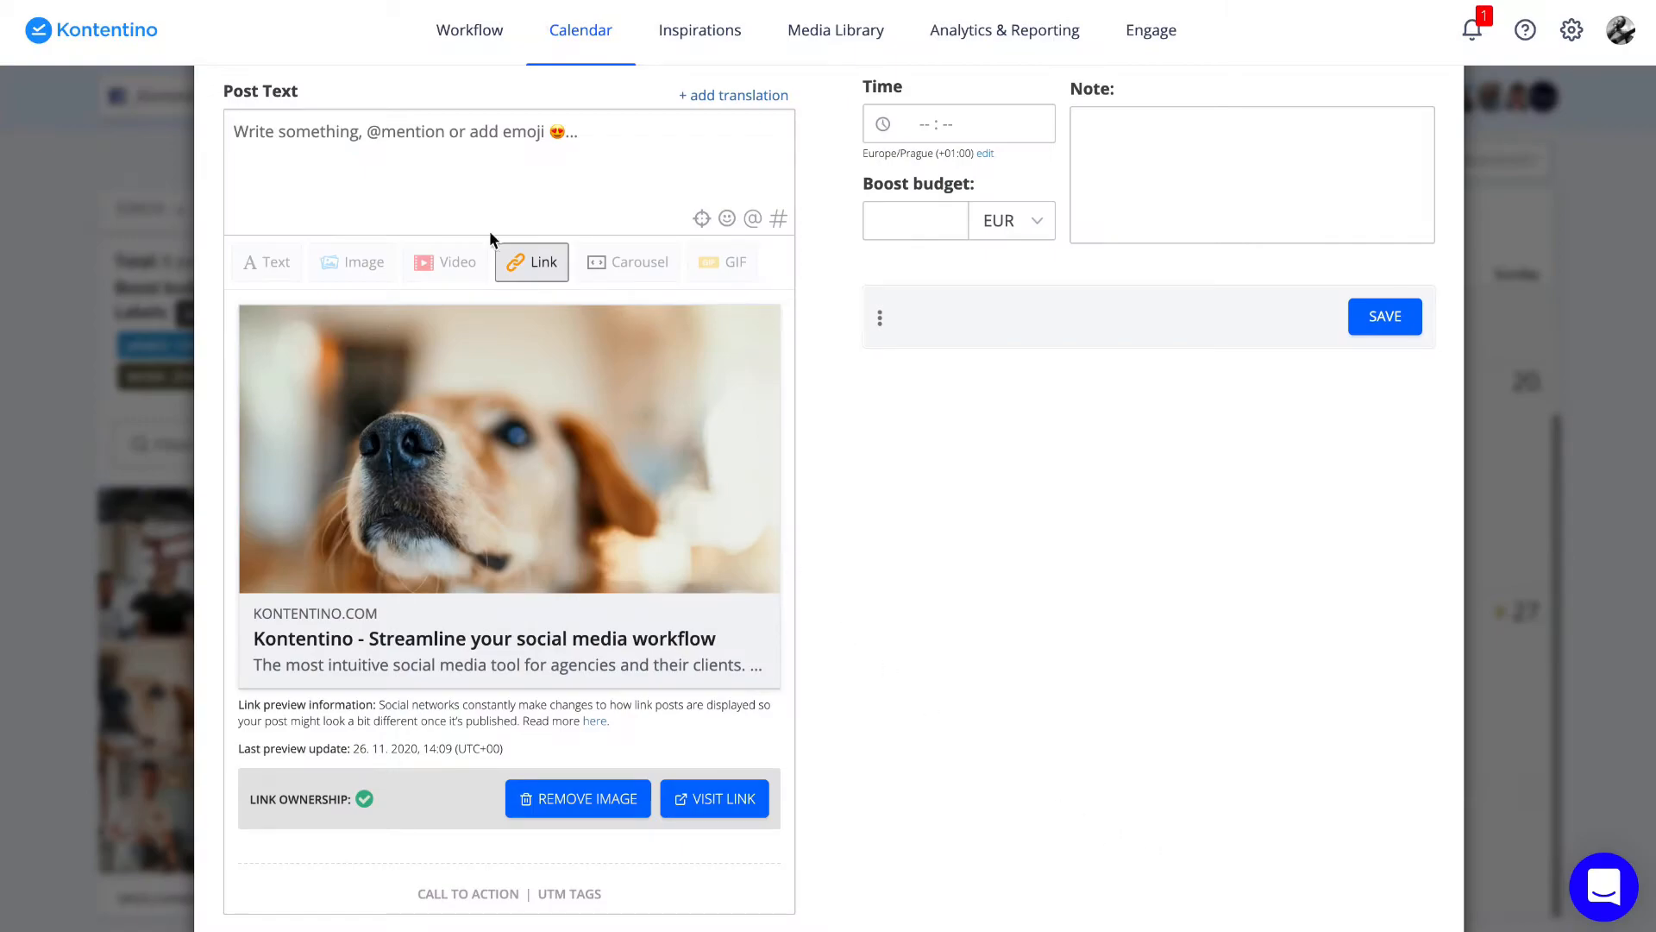
Step: Write the post text "Hello" followed by a mention of the verified Kontentino page and the recently used smiling emoji
click(422, 179)
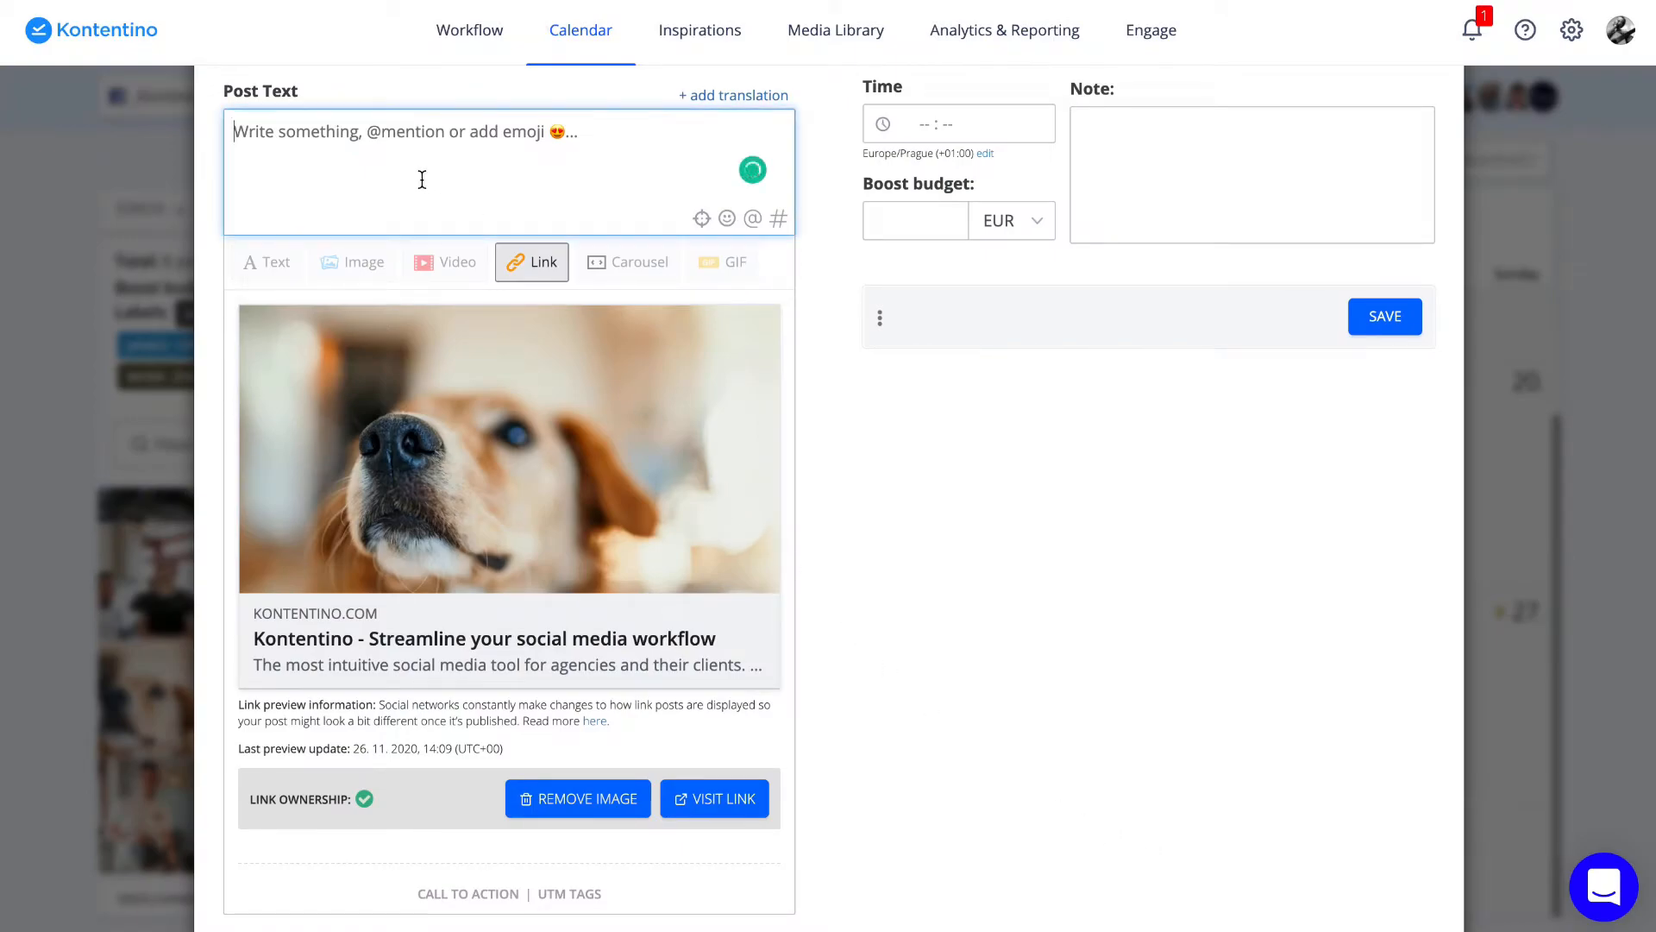
text(Hello)
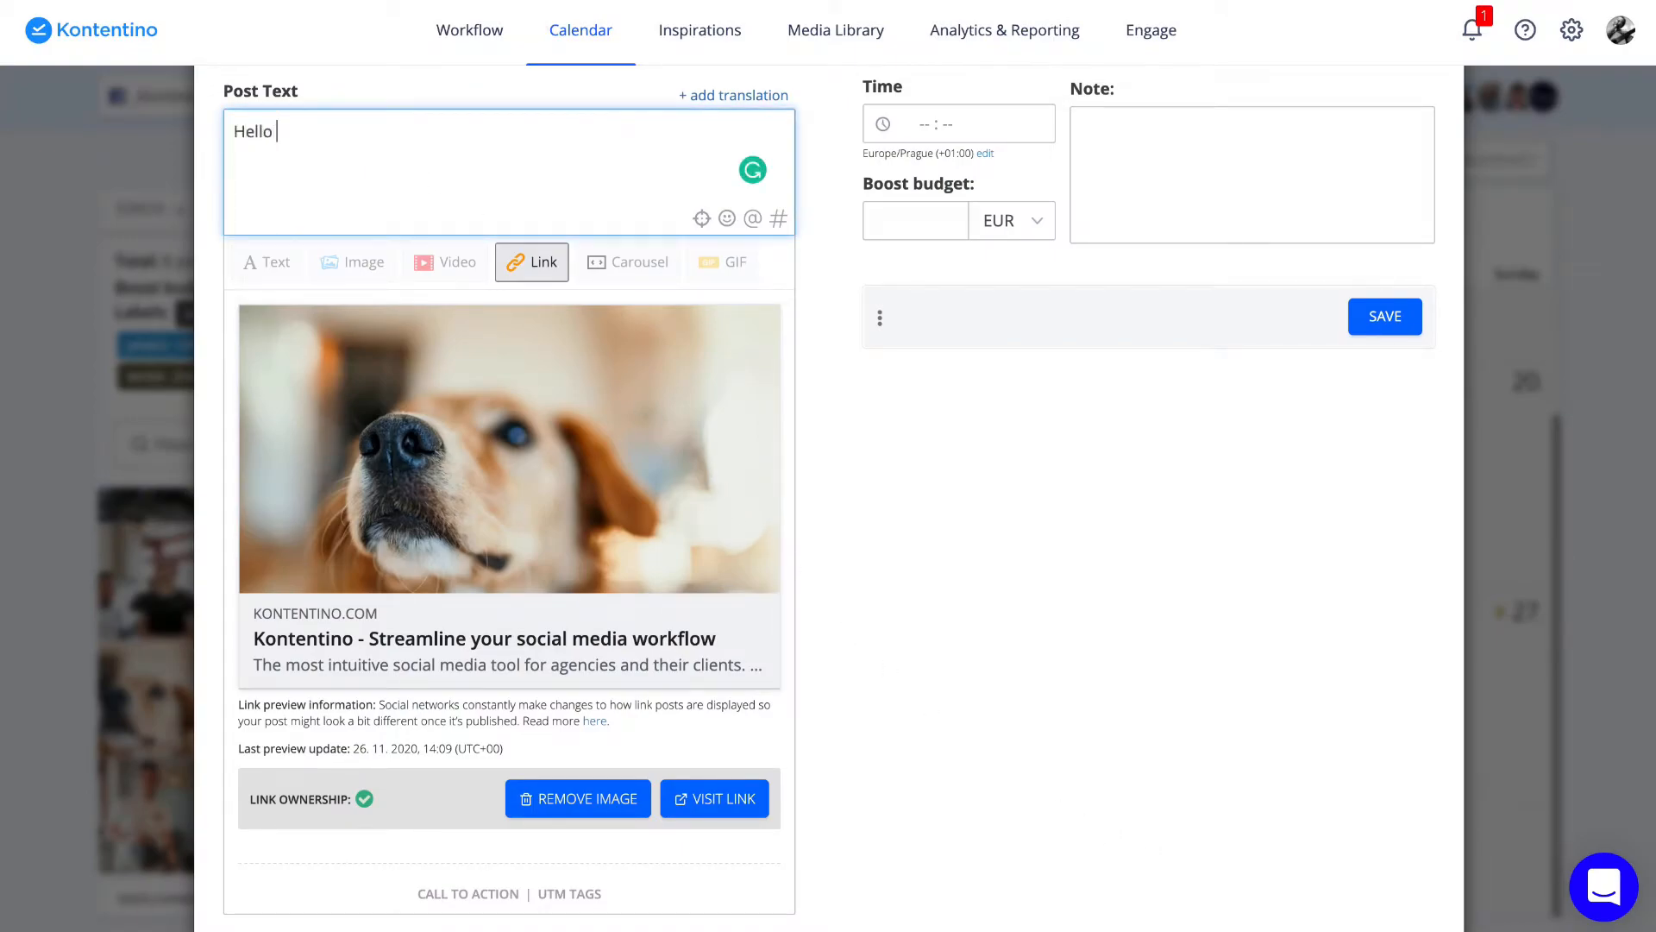
text( @kontentino)
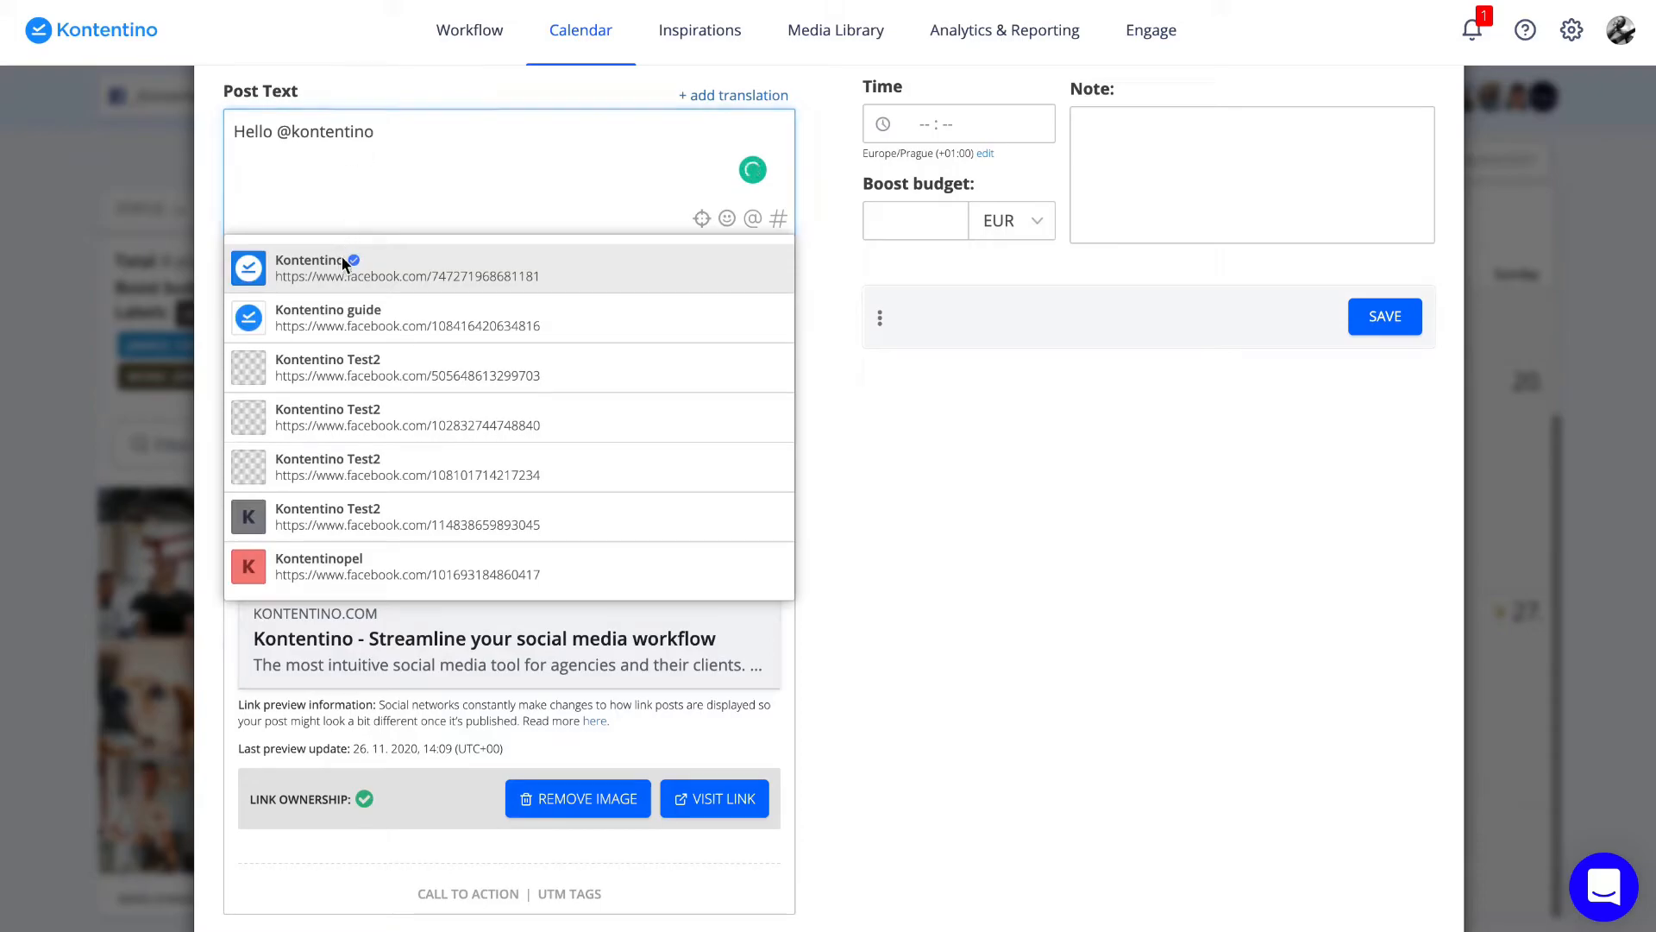
click(344, 262)
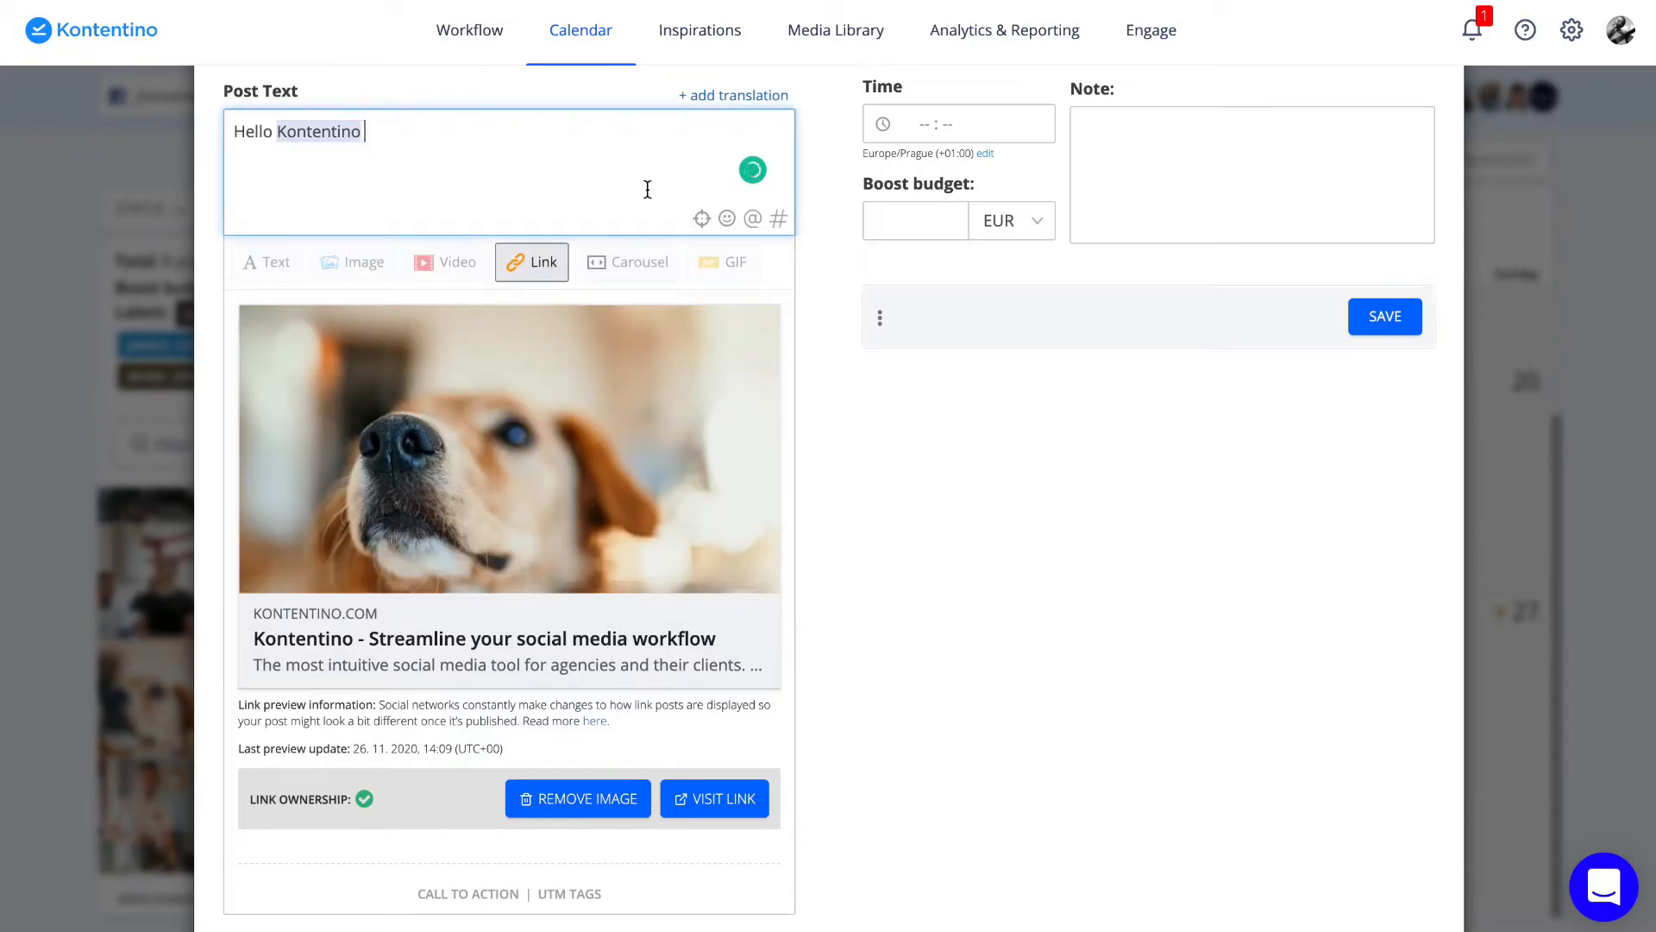
click(727, 218)
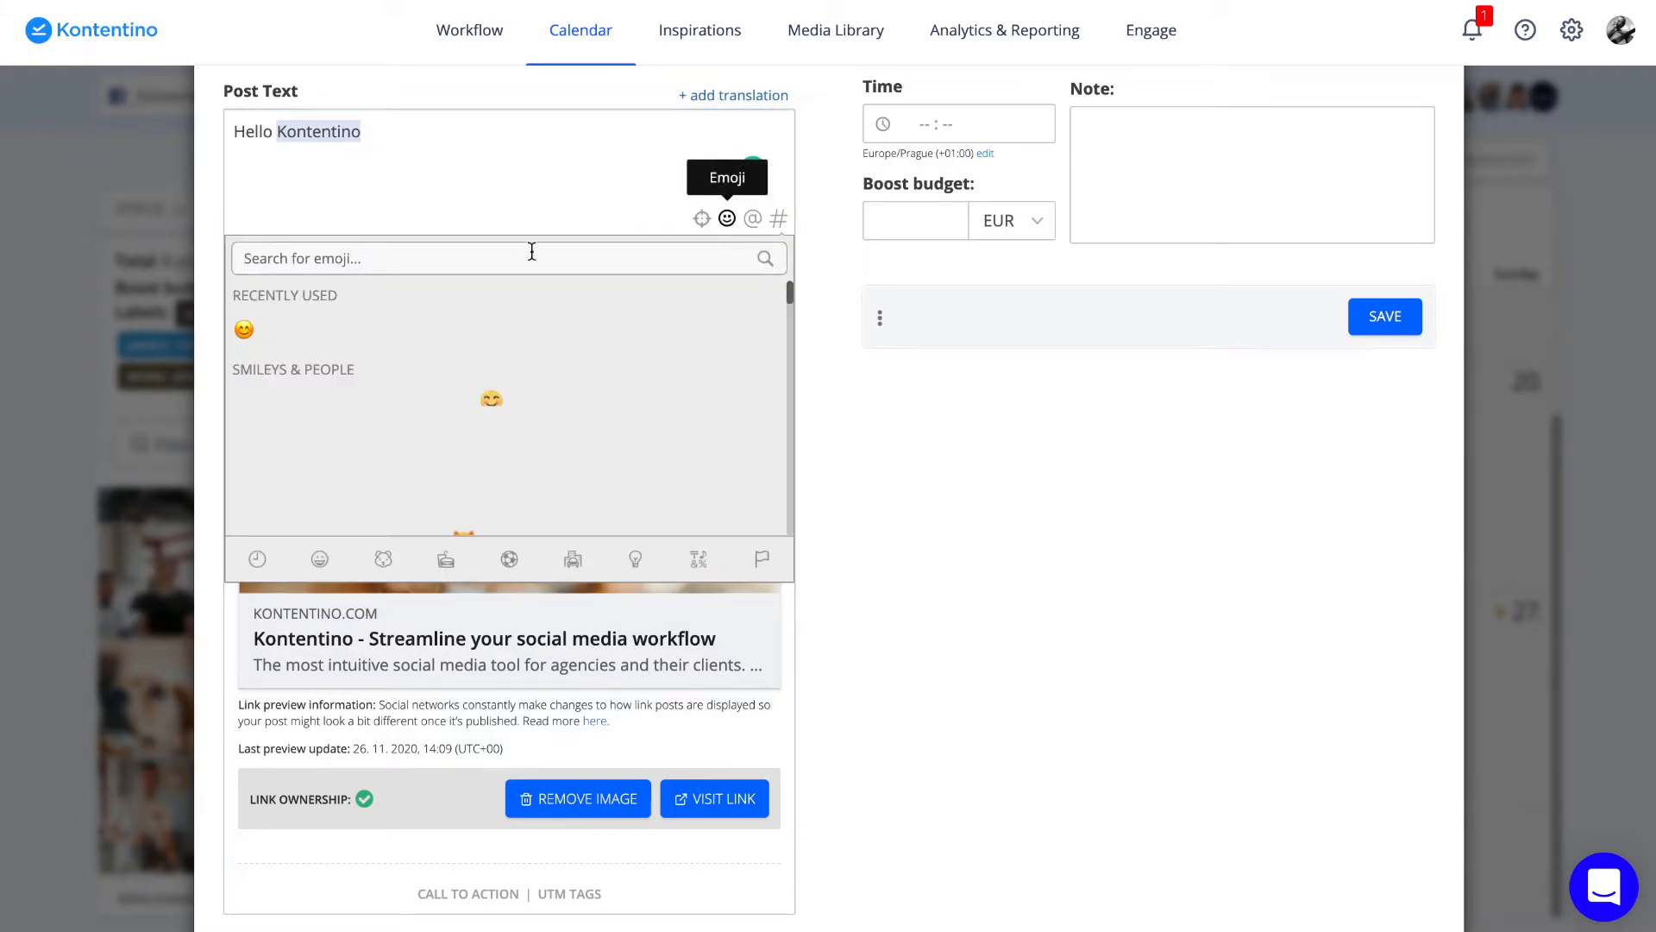
click(245, 331)
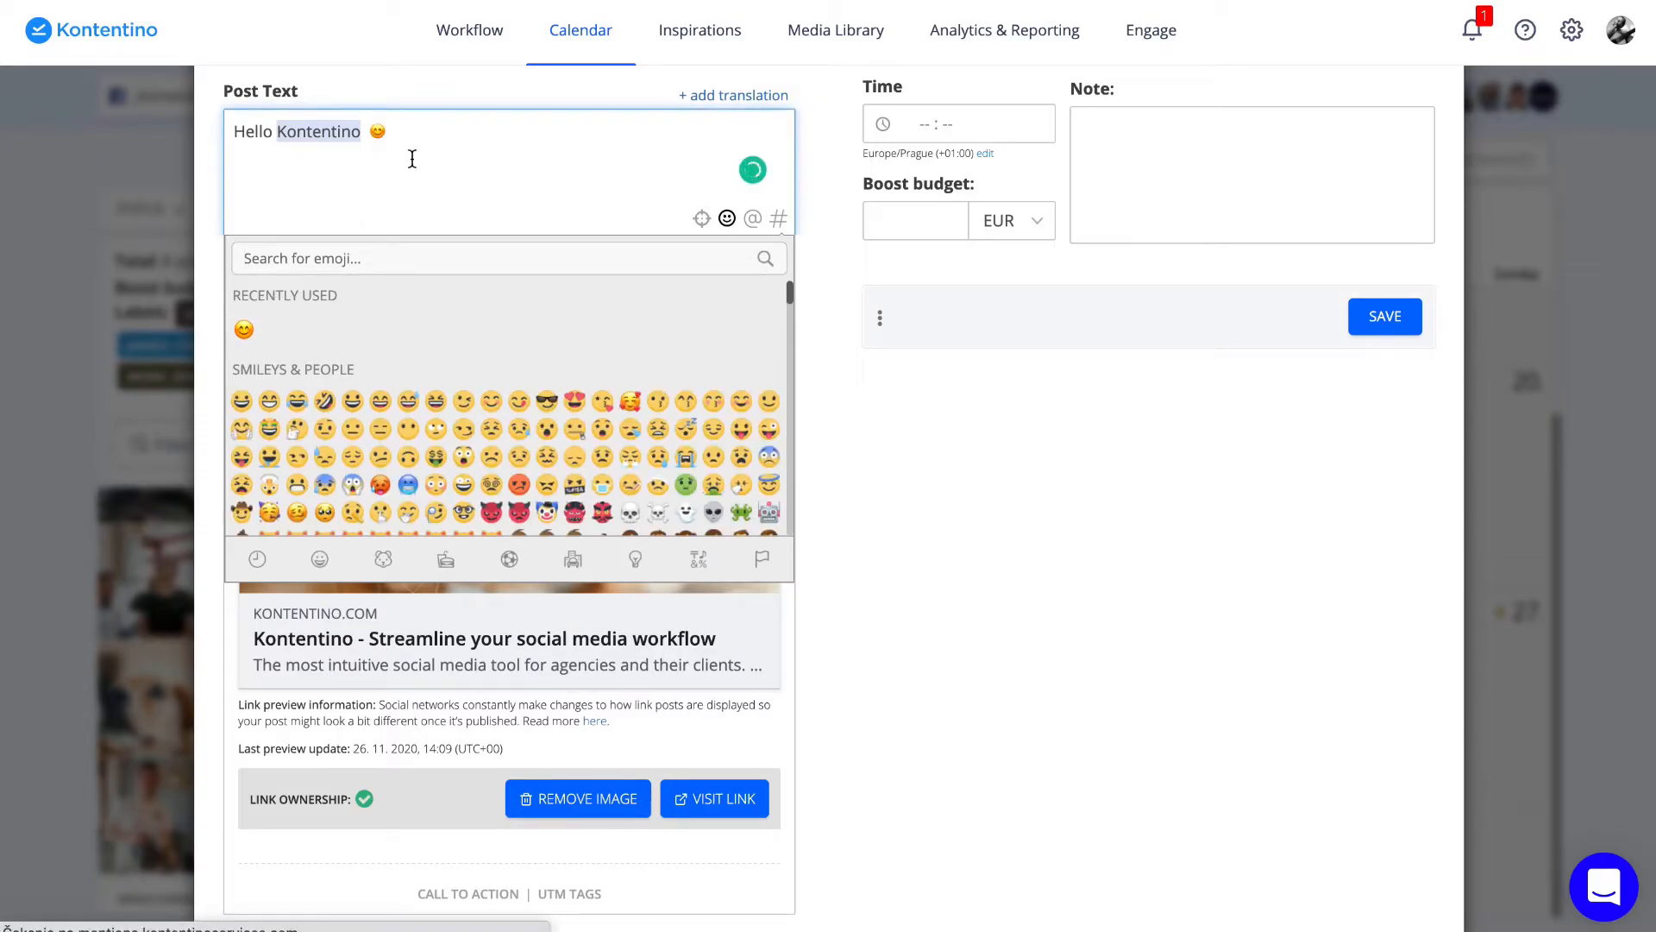
click(840, 269)
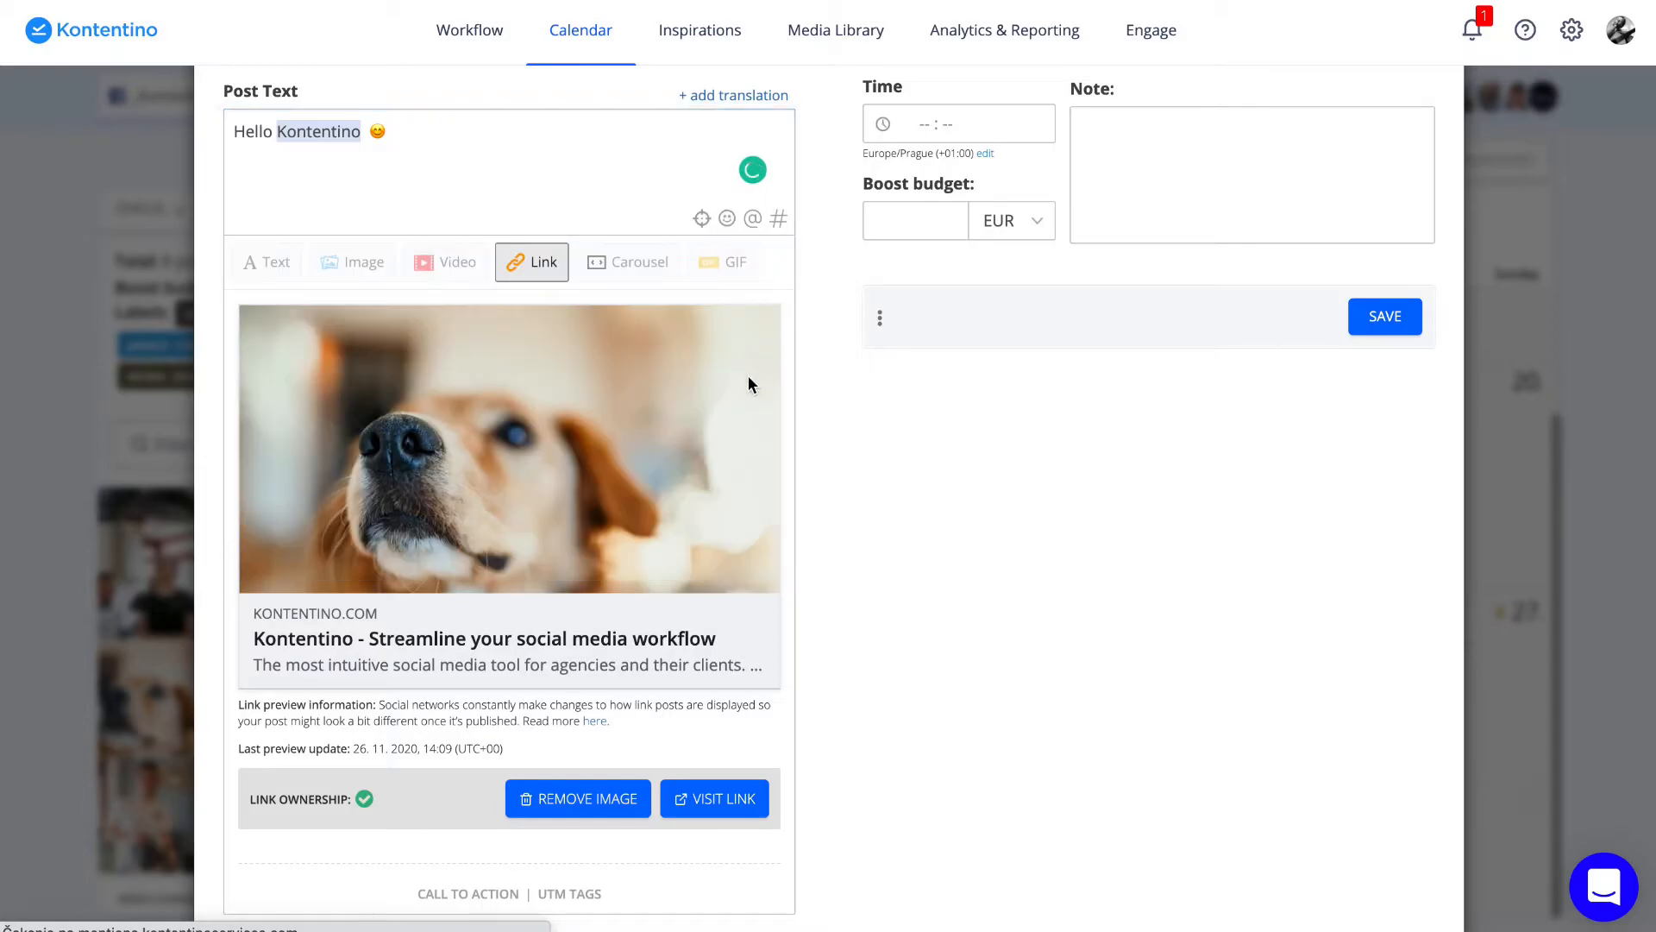
Step: Shorten the link preview's headline to "Kontentino"
scroll(761, 416, down, 1)
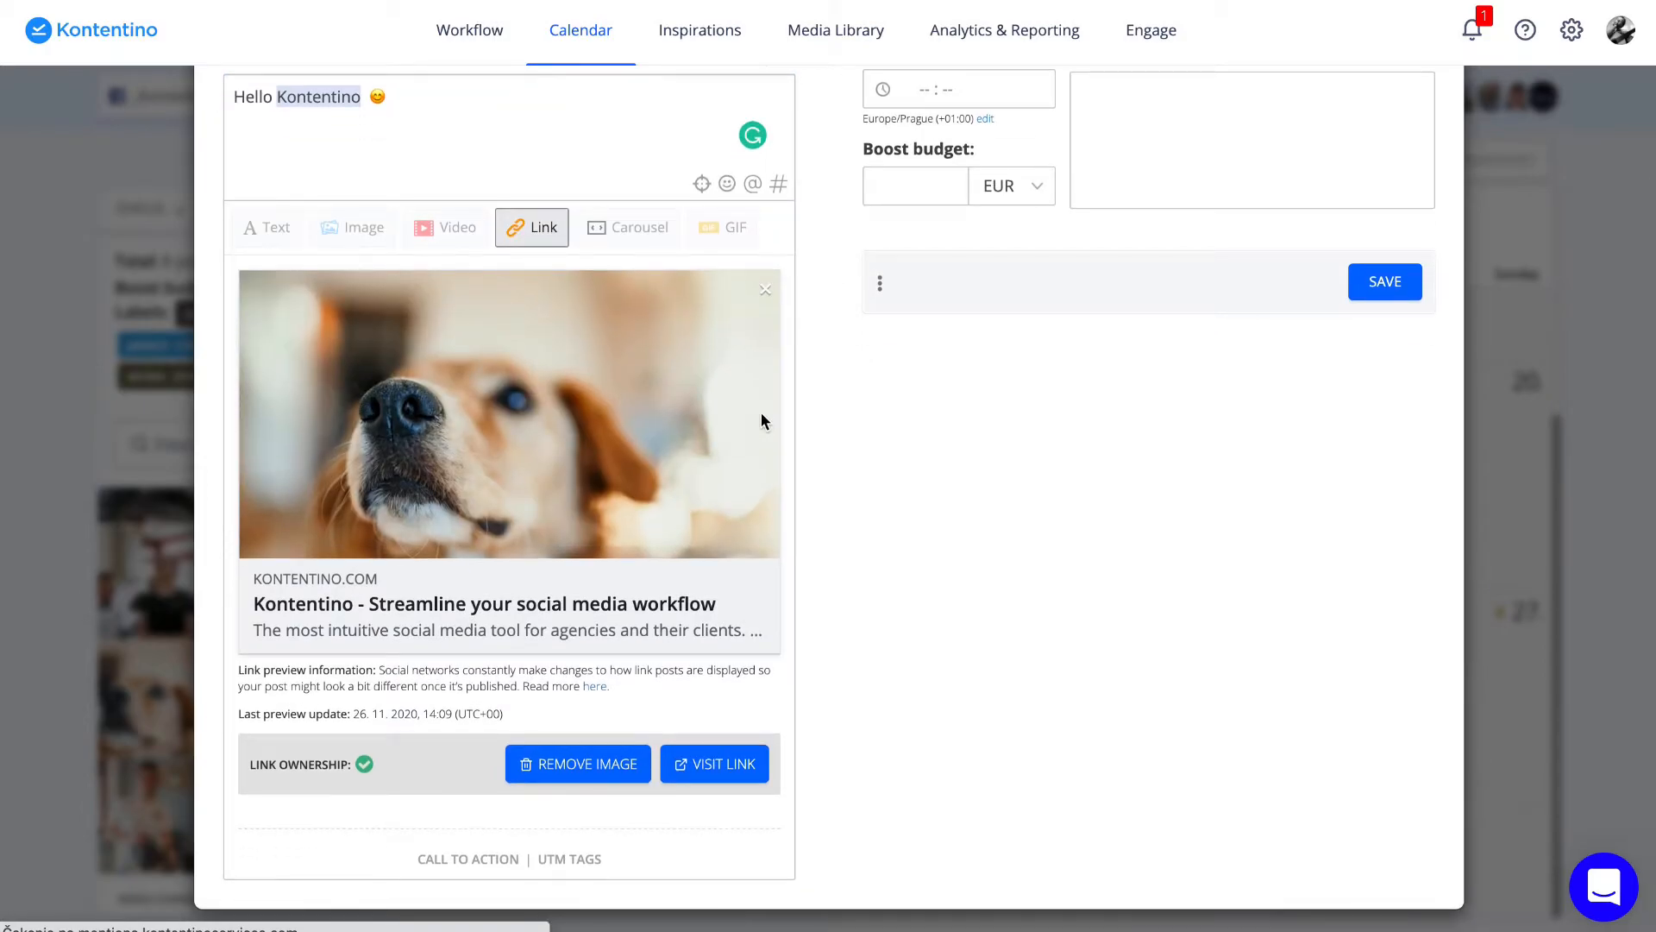
click(468, 609)
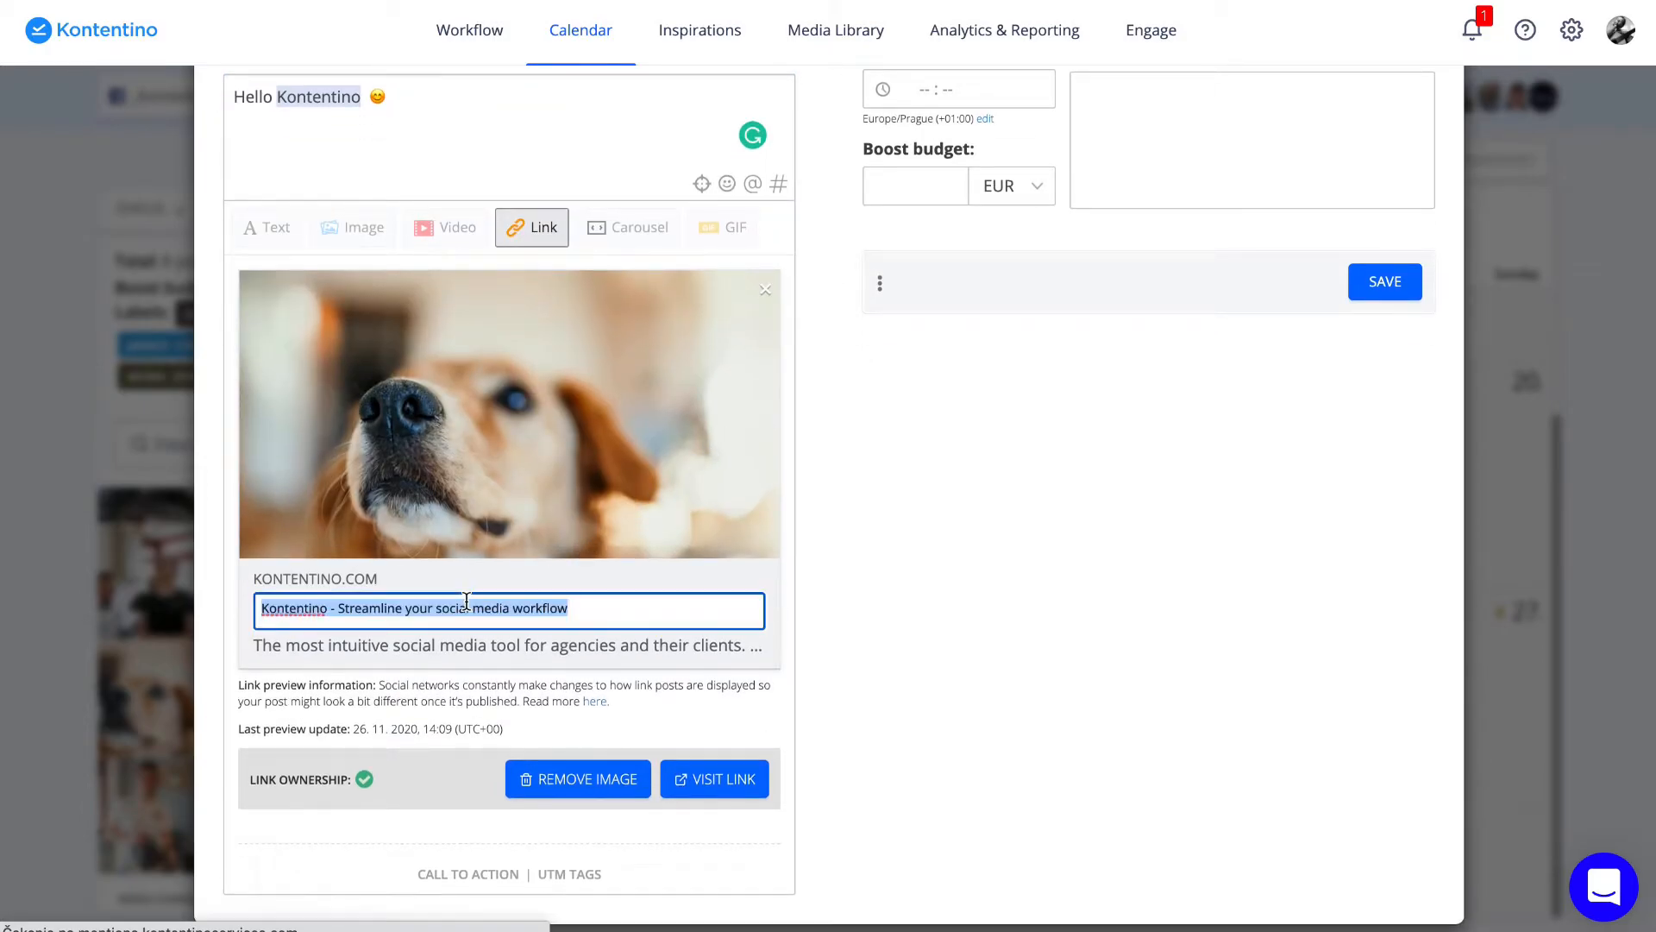
click(630, 607)
drag(631, 607, 342, 606)
key(BackSpace)
click(825, 701)
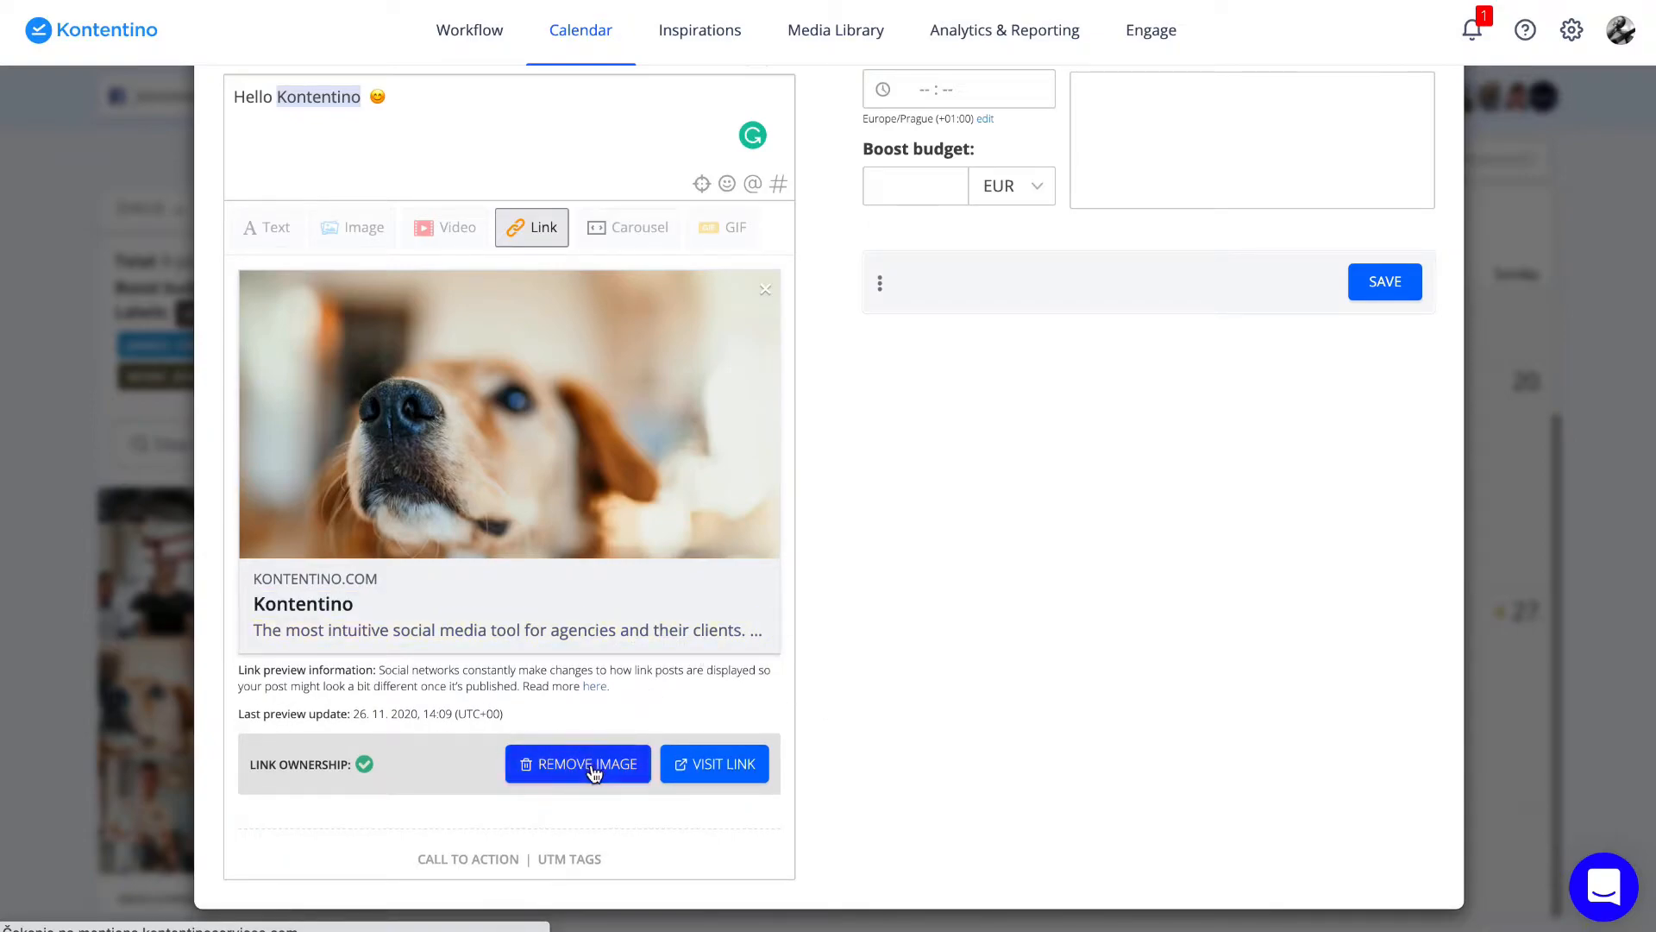
Step: Add a "Contact Us" call to action to the link preview
click(481, 866)
scroll(481, 868, down, 1)
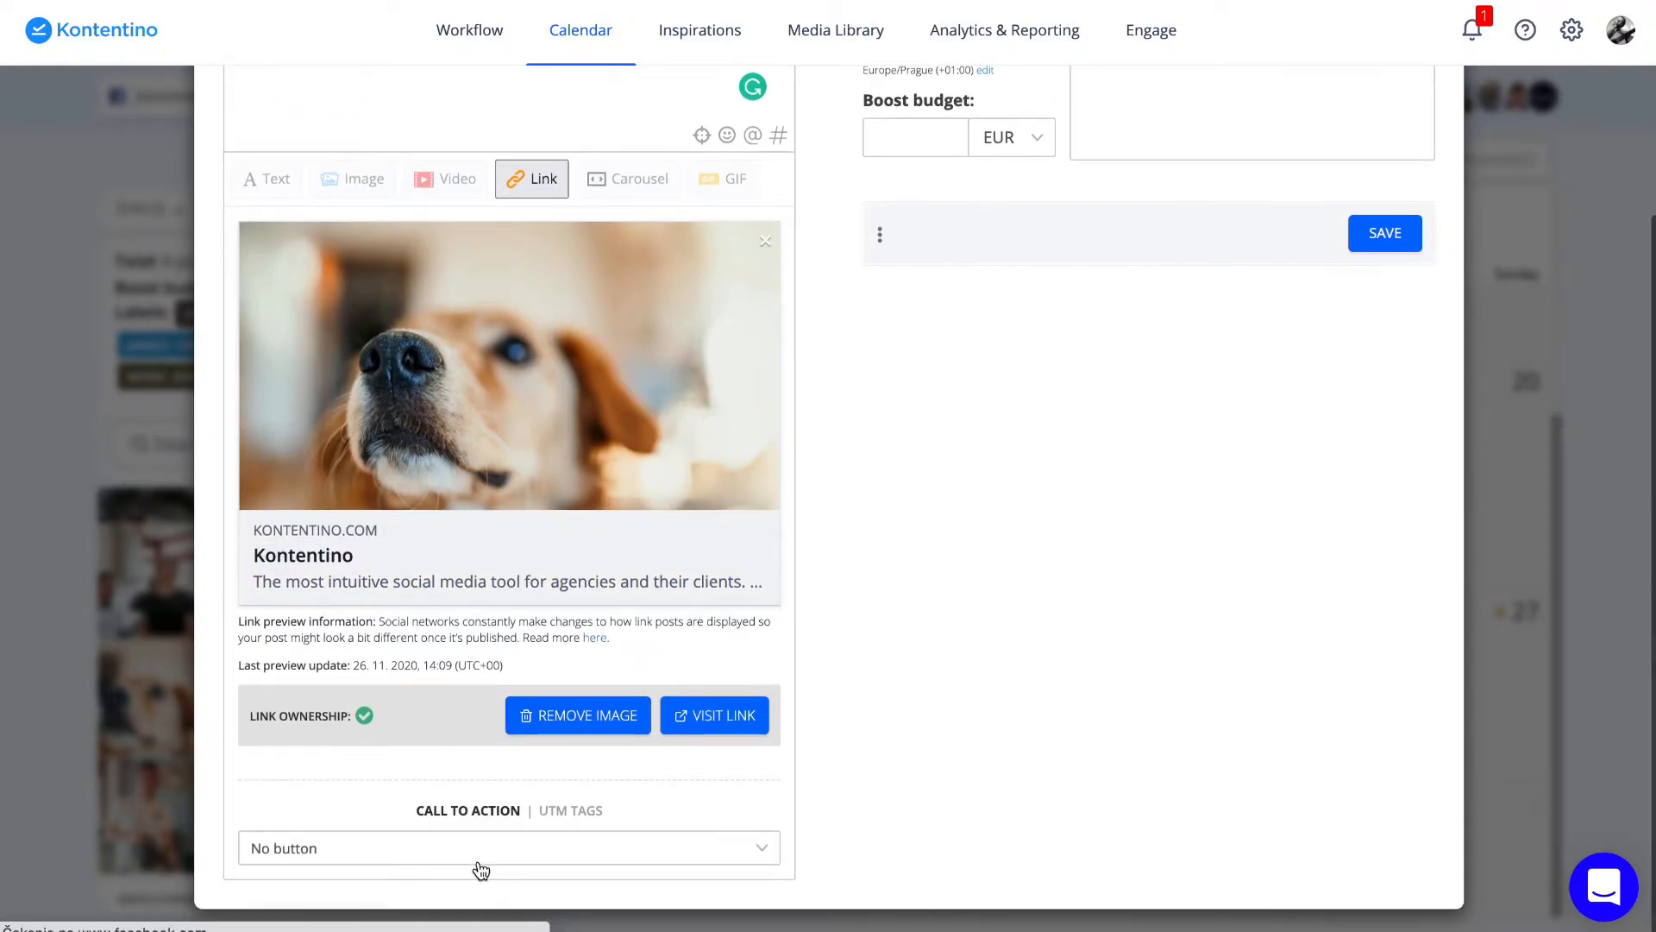
click(480, 863)
scroll(468, 863, down, 6)
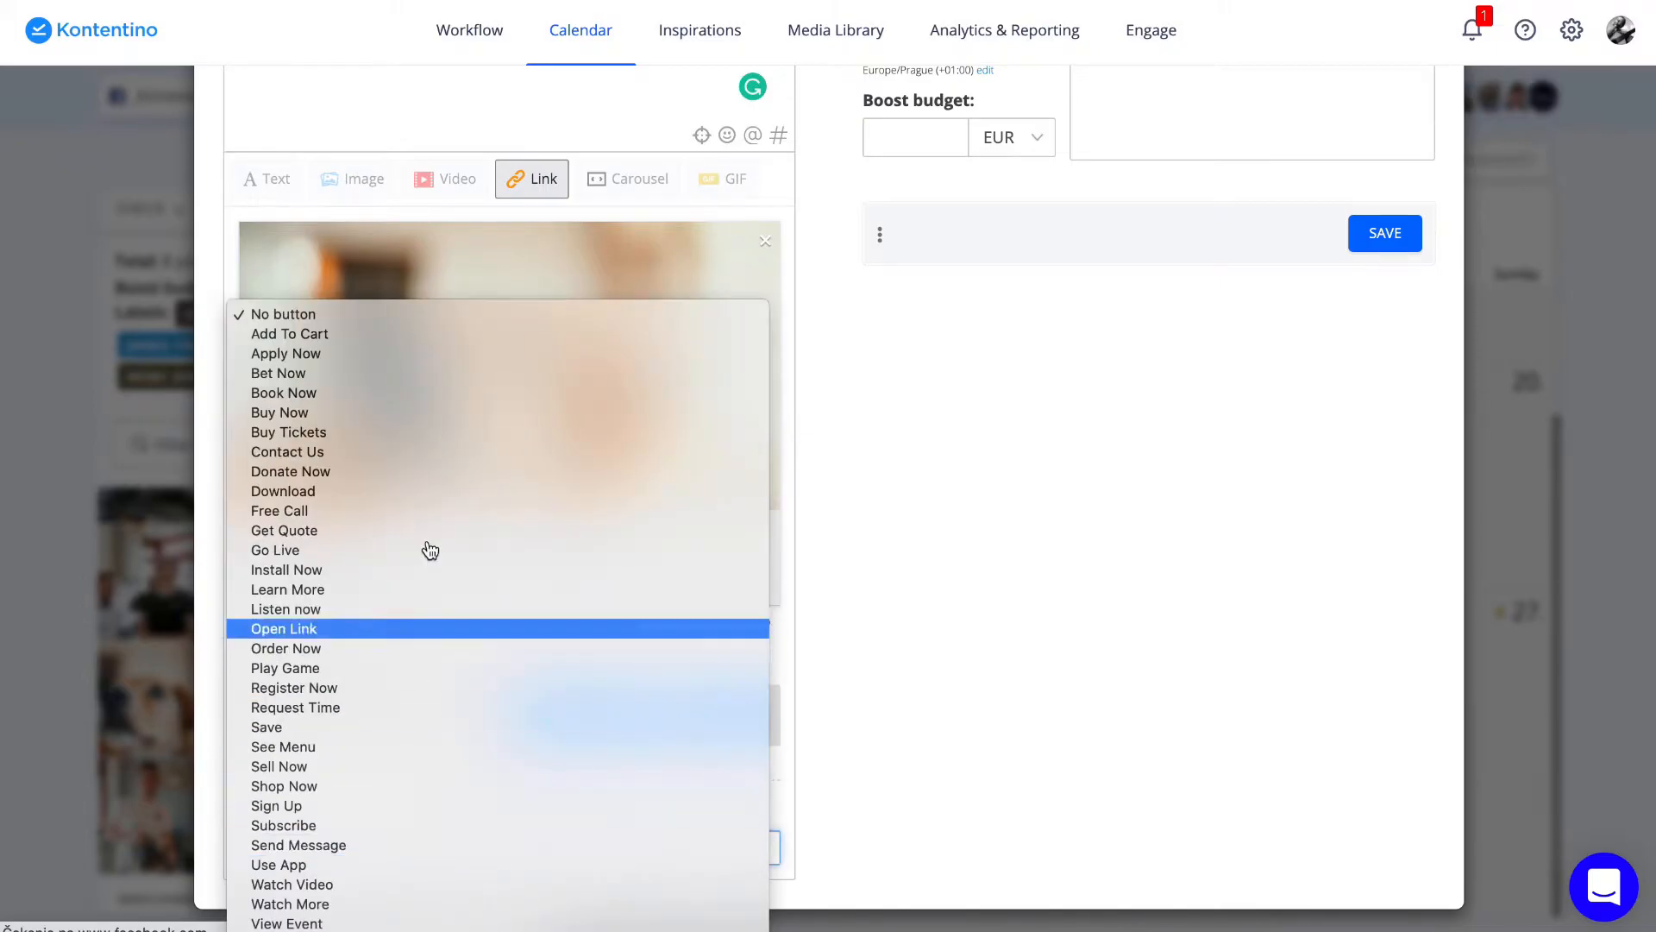
click(413, 452)
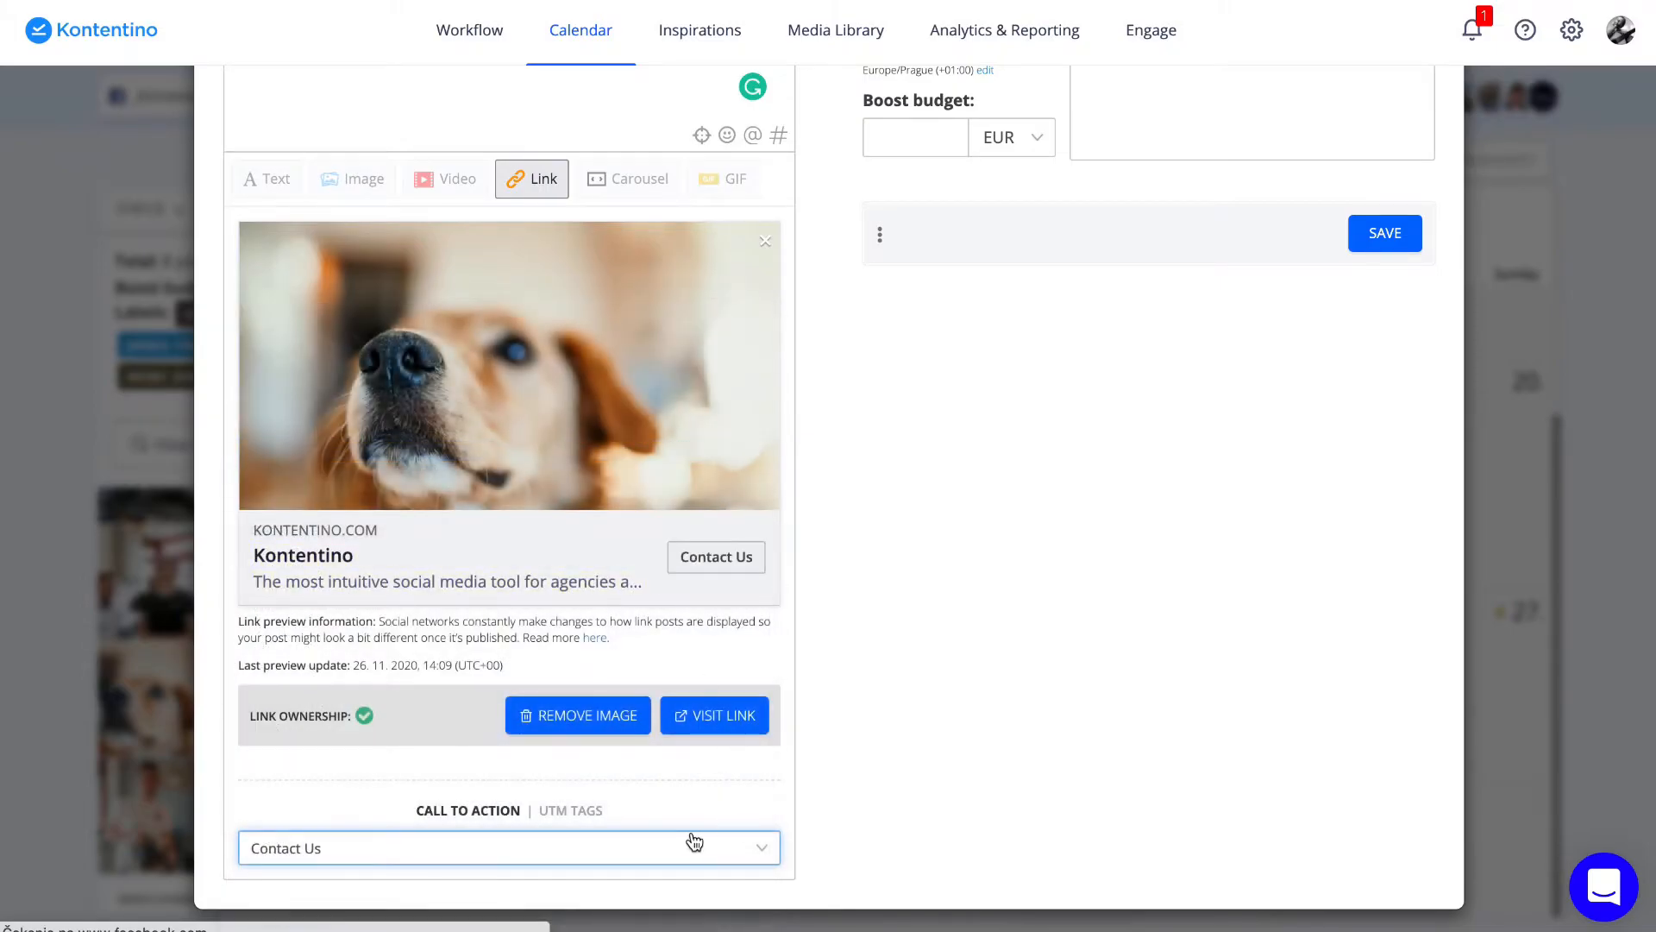
Step: Show the link's UTM tag fields and look through them
click(587, 812)
scroll(587, 815, down, 3)
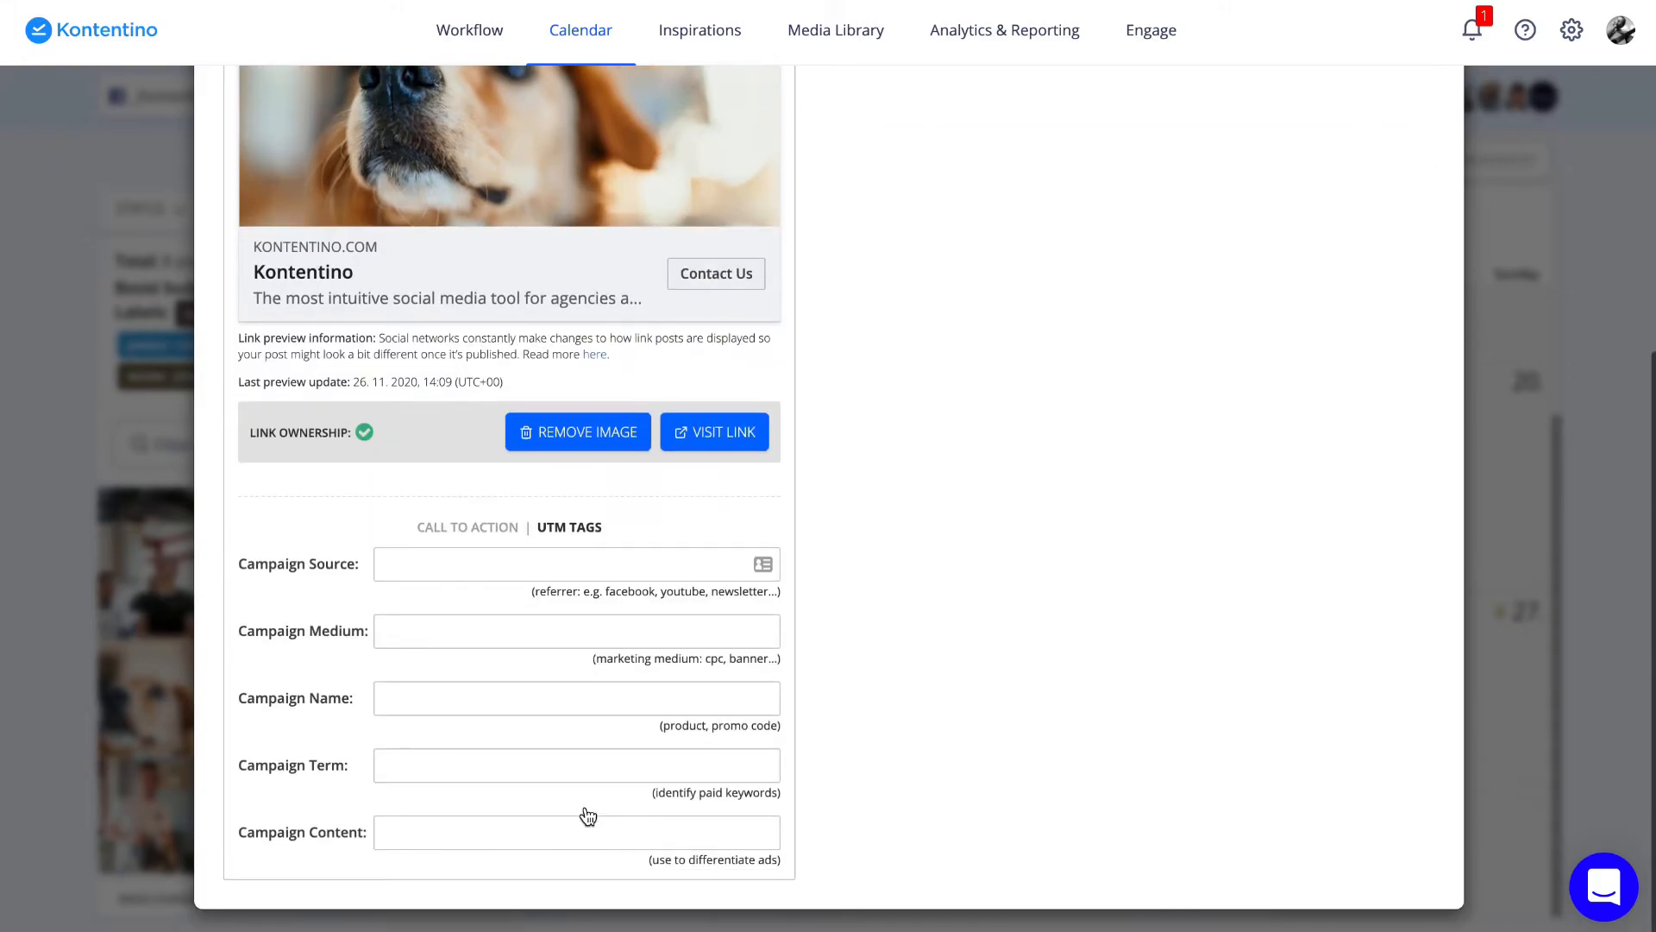
scroll(585, 619, up, 2)
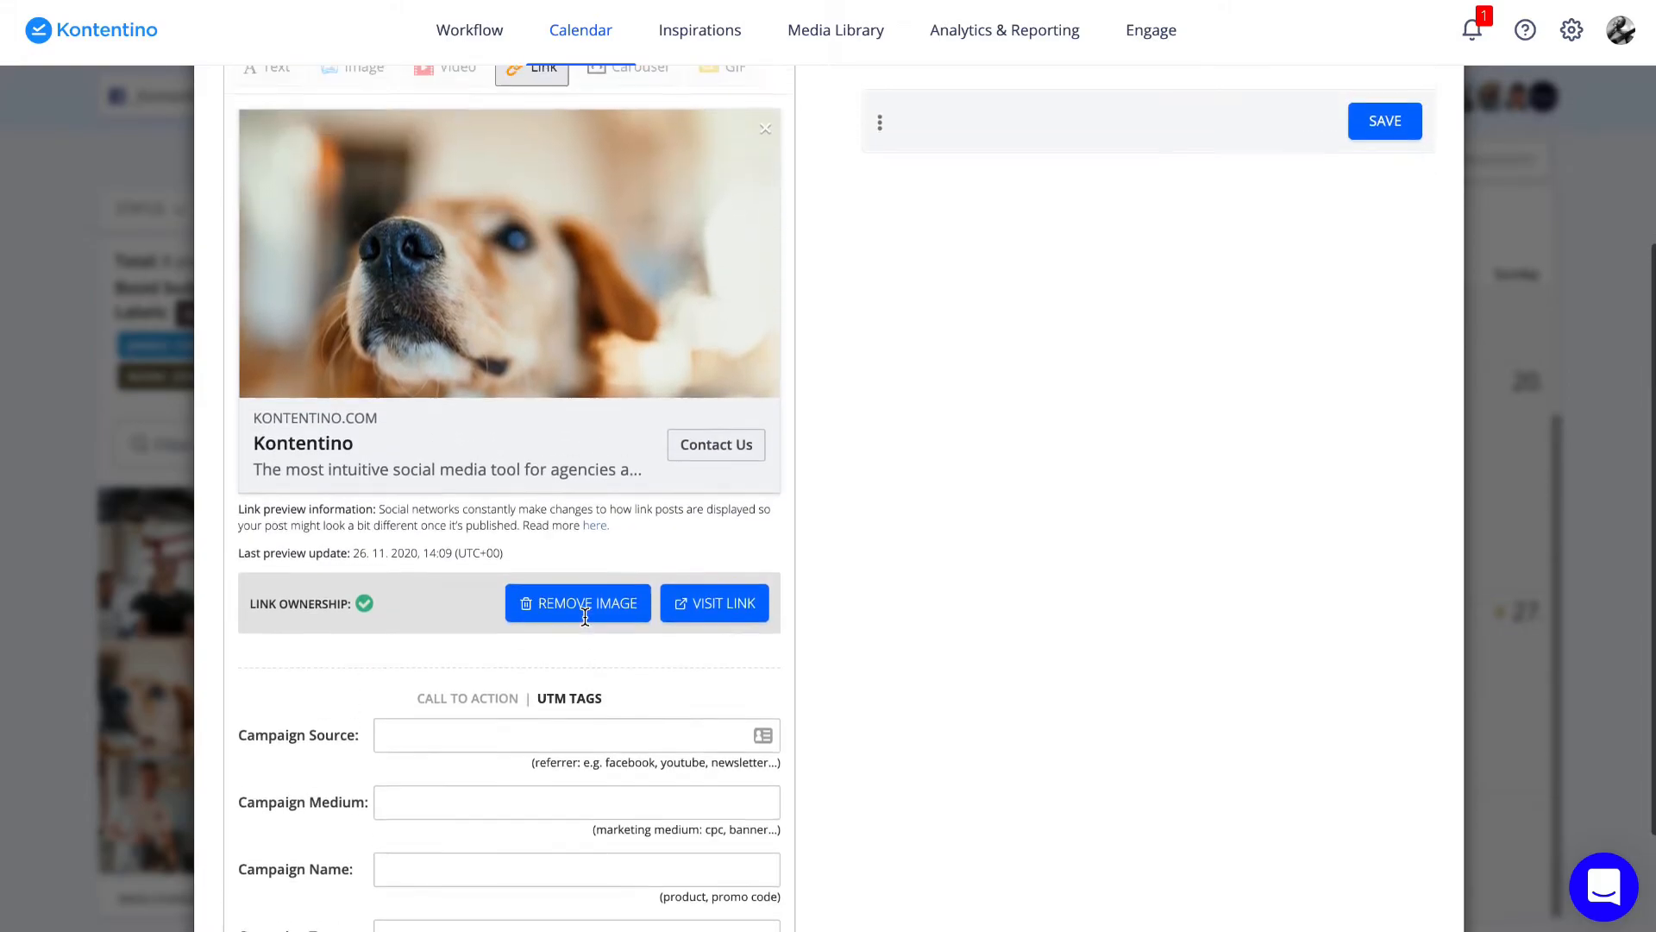
Step: Try to clear the description text in the link preview
click(393, 490)
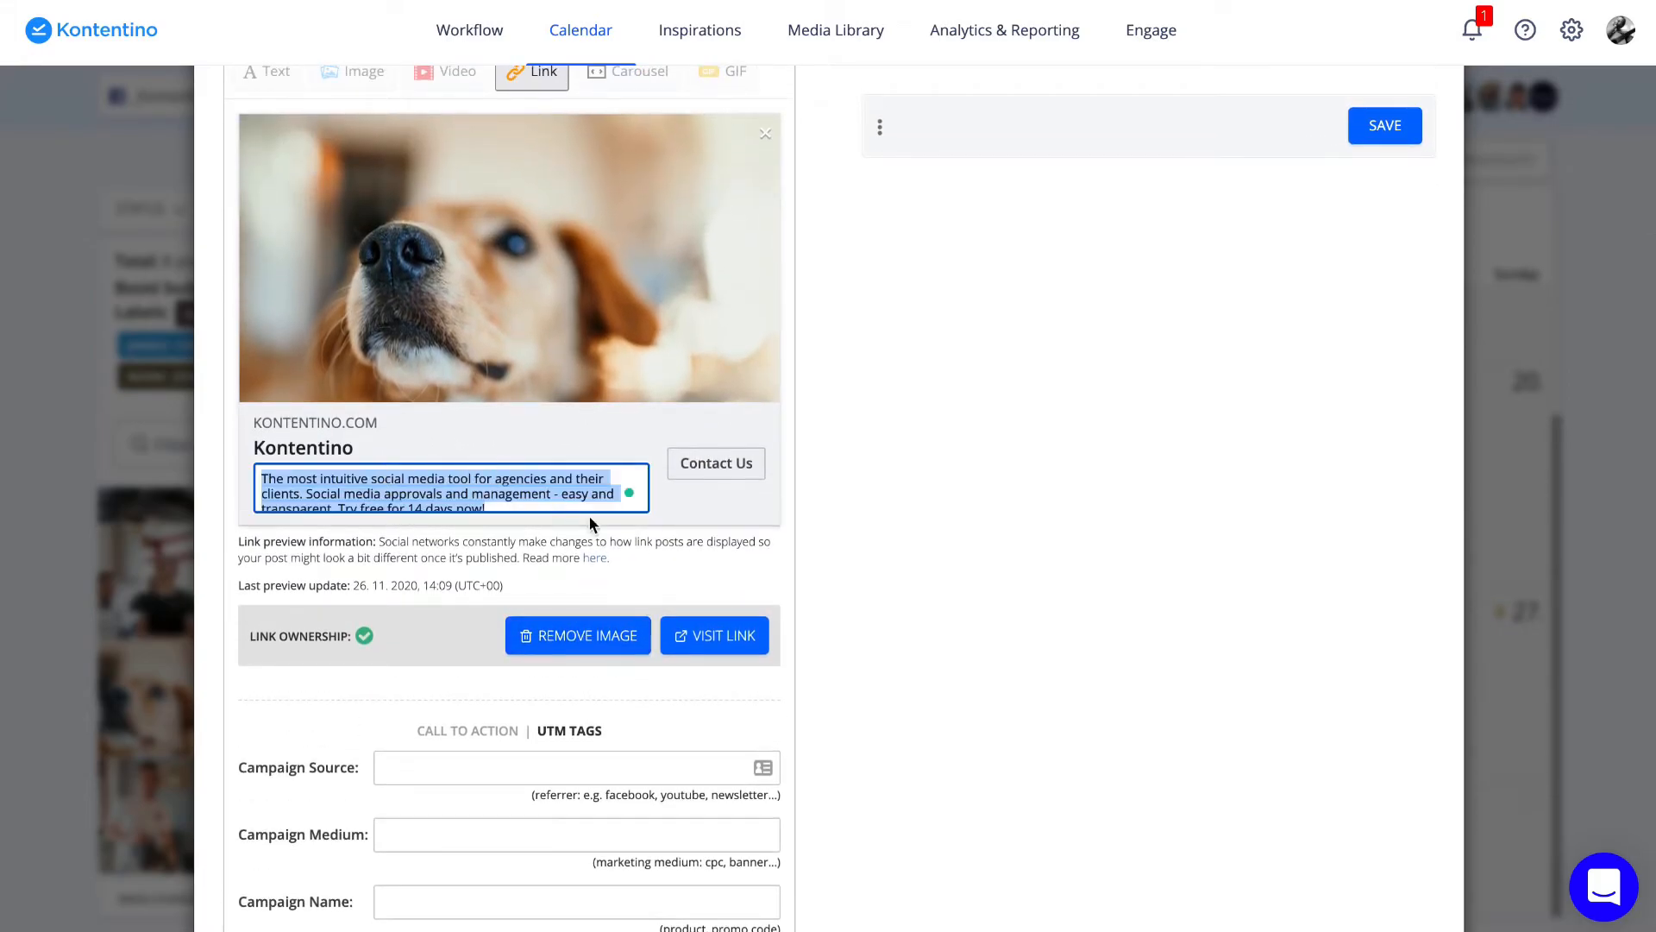
click(511, 509)
drag(511, 509, 264, 468)
key(BackSpace)
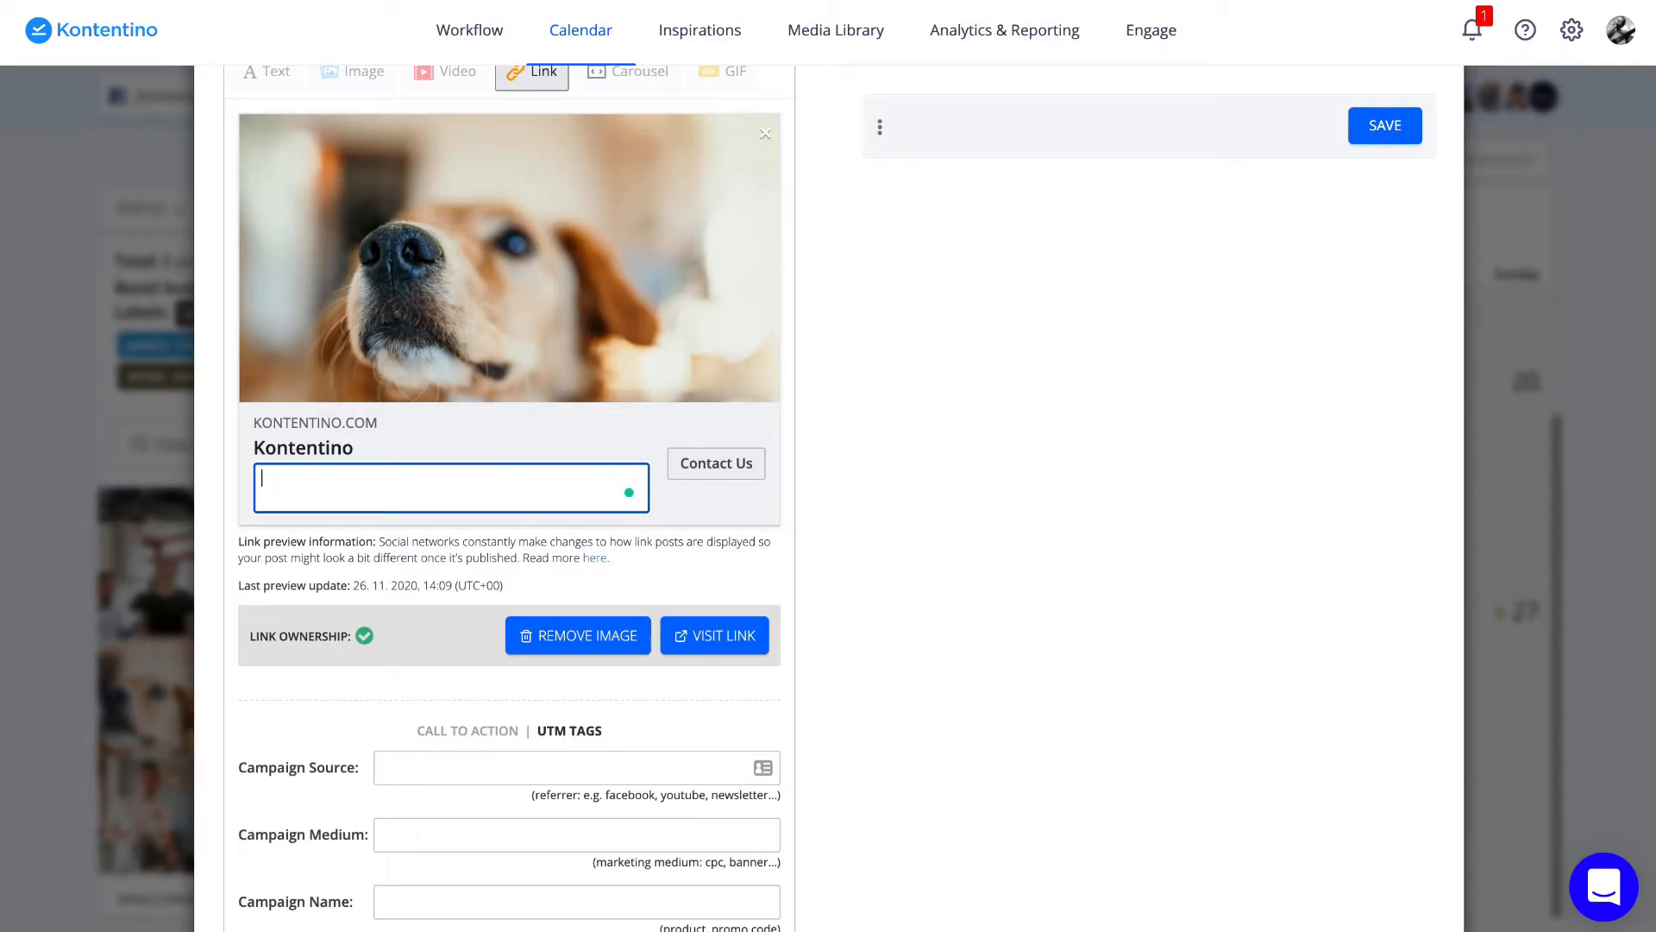
click(832, 463)
Step: Set the post's time to 14:10 and its boost budget to 100 EUR
scroll(936, 413, up, 5)
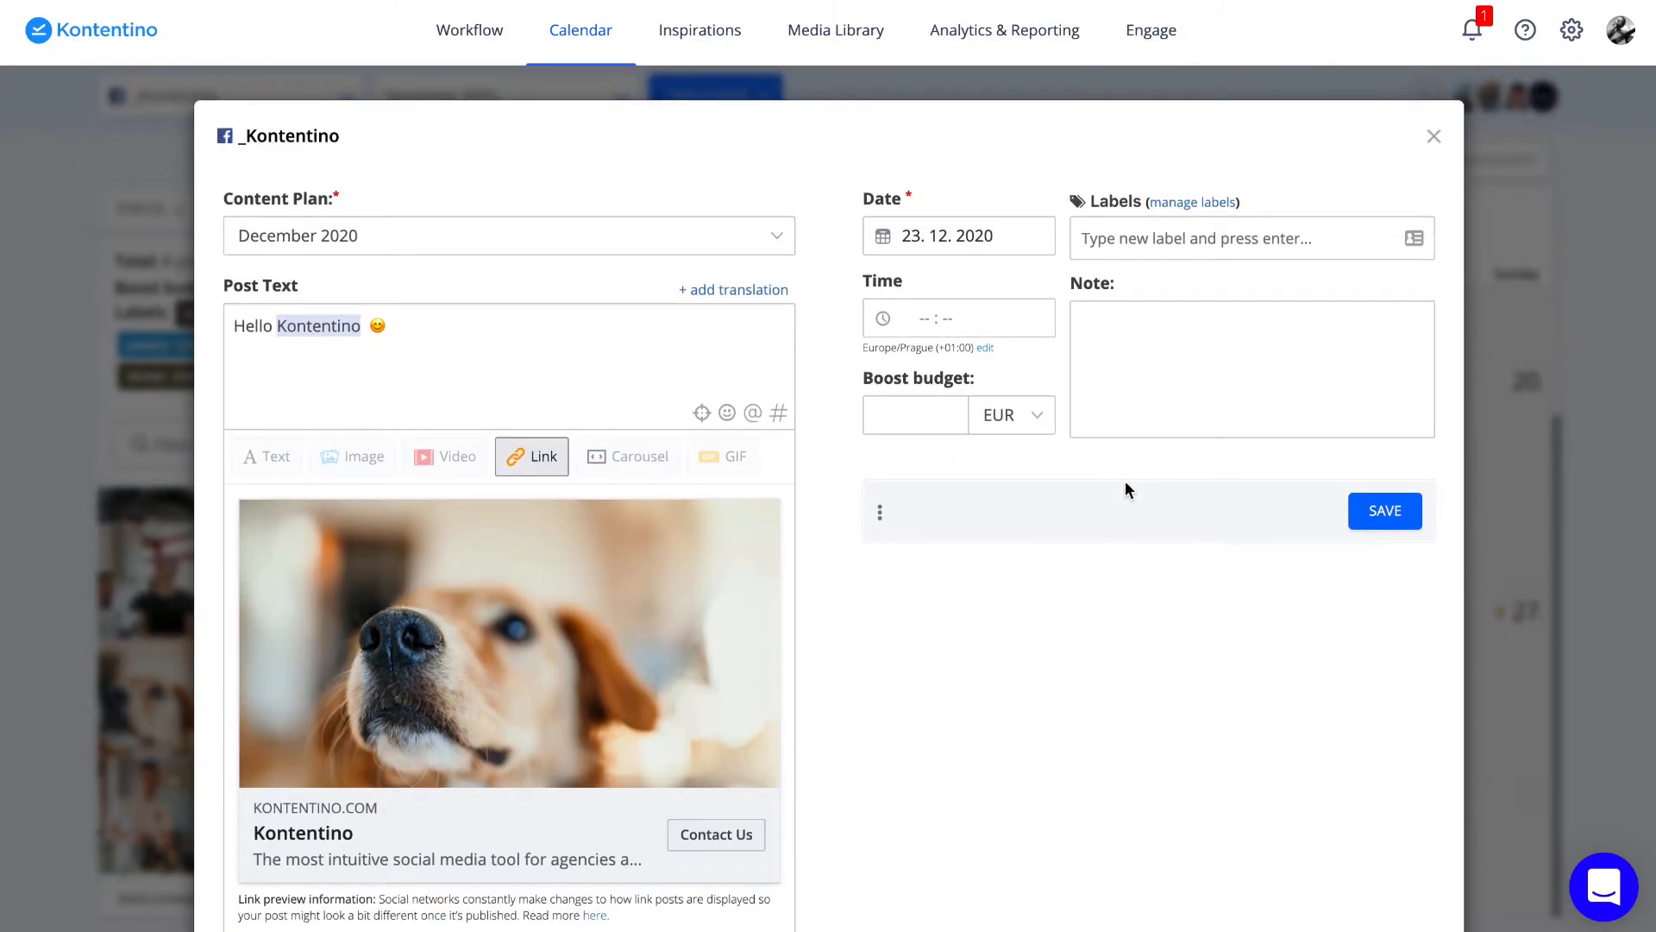
click(956, 316)
click(985, 481)
click(926, 416)
text(100)
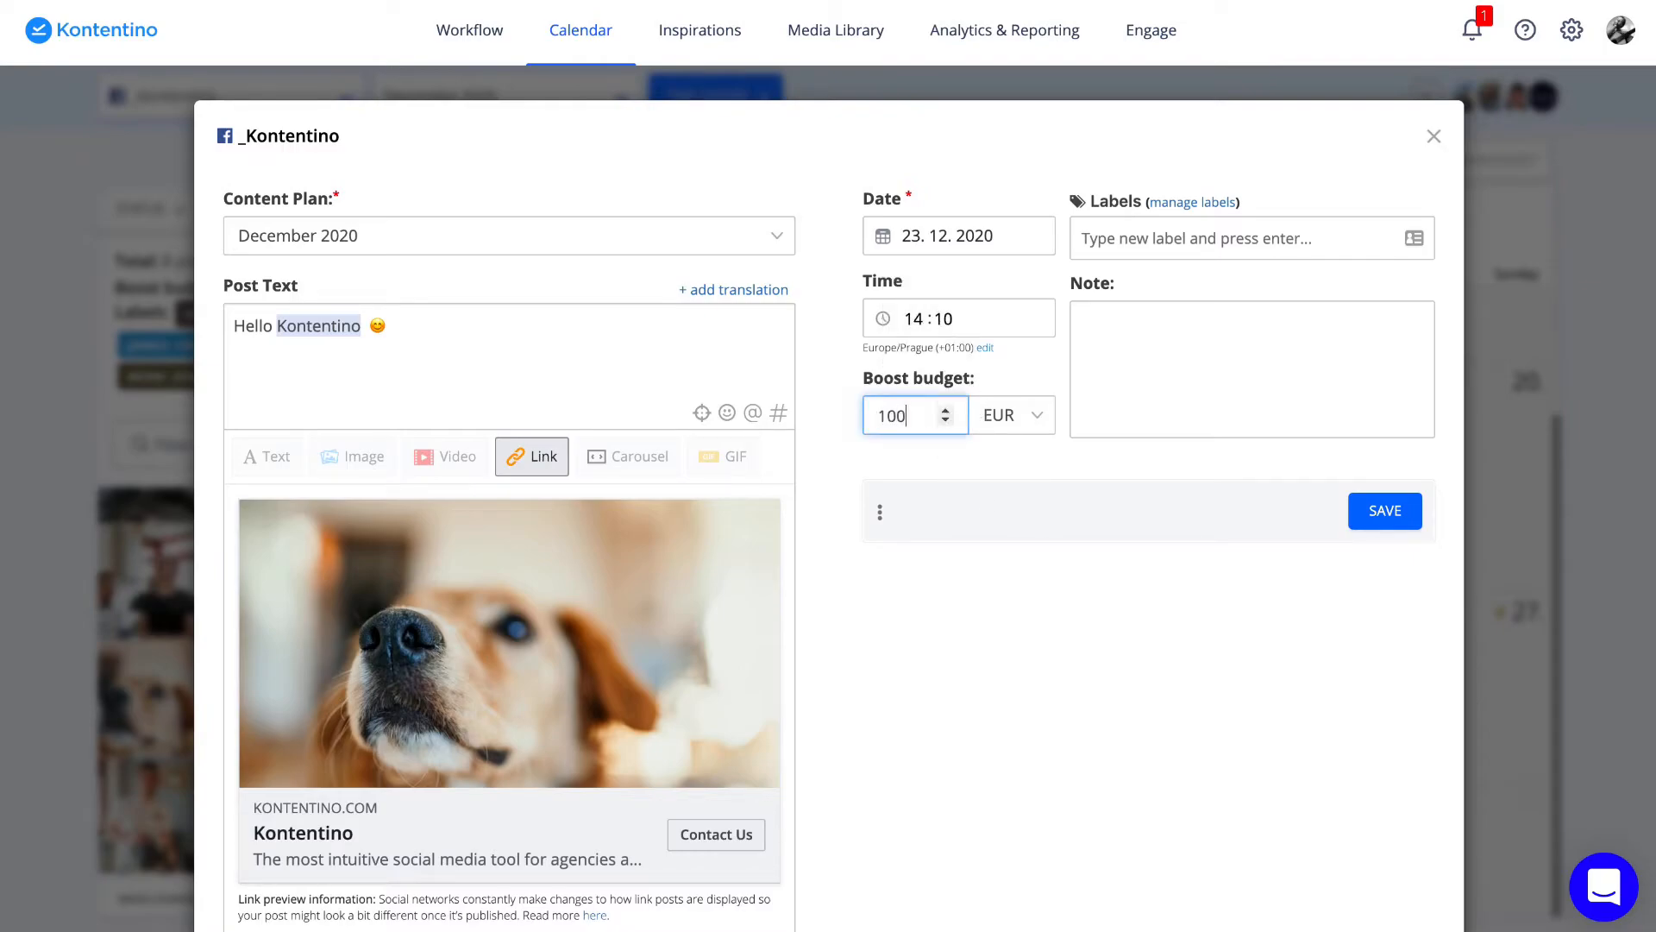
click(998, 415)
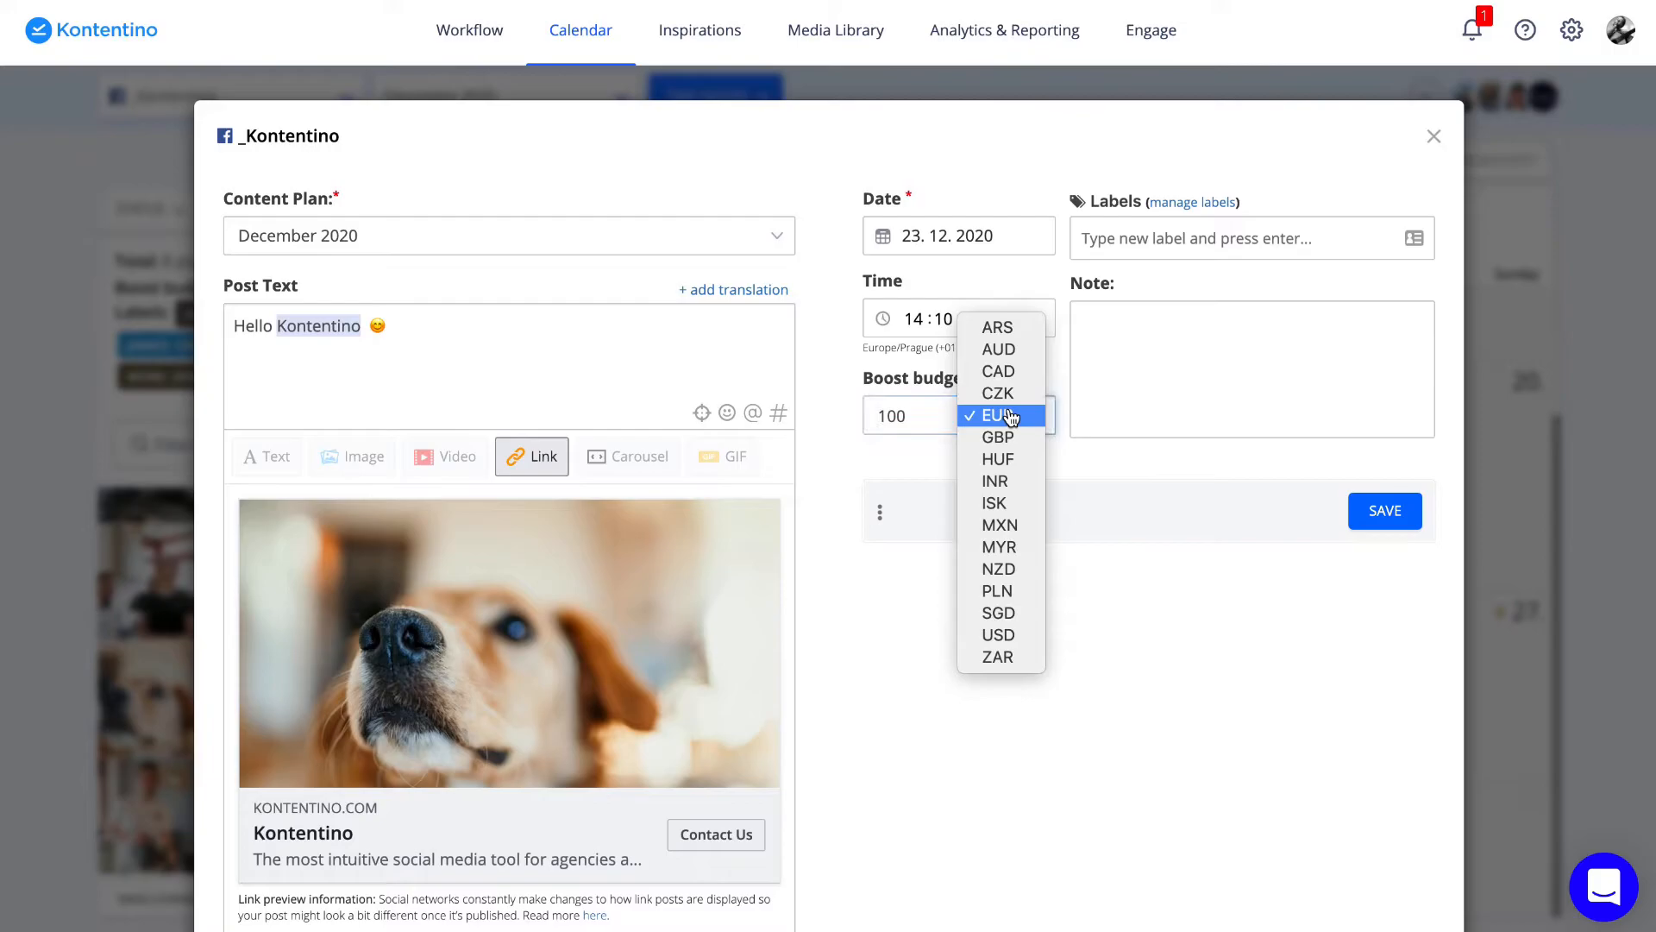
click(1178, 410)
Step: Add the labels "animals" and "dog" to the post
click(1182, 245)
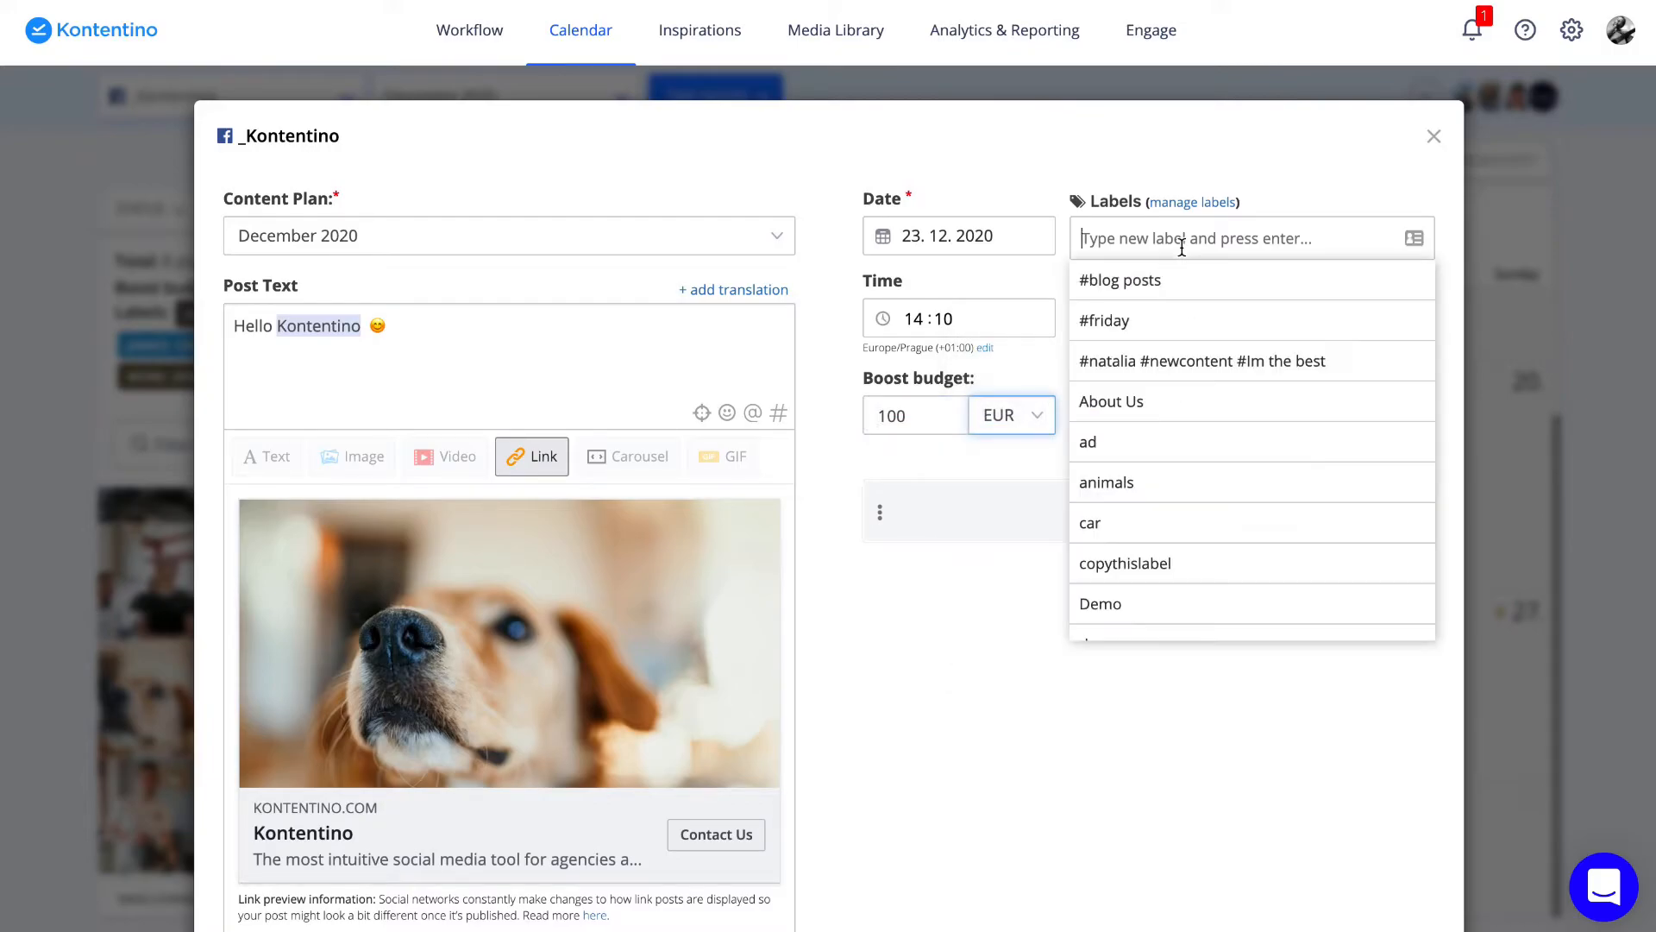
click(1177, 493)
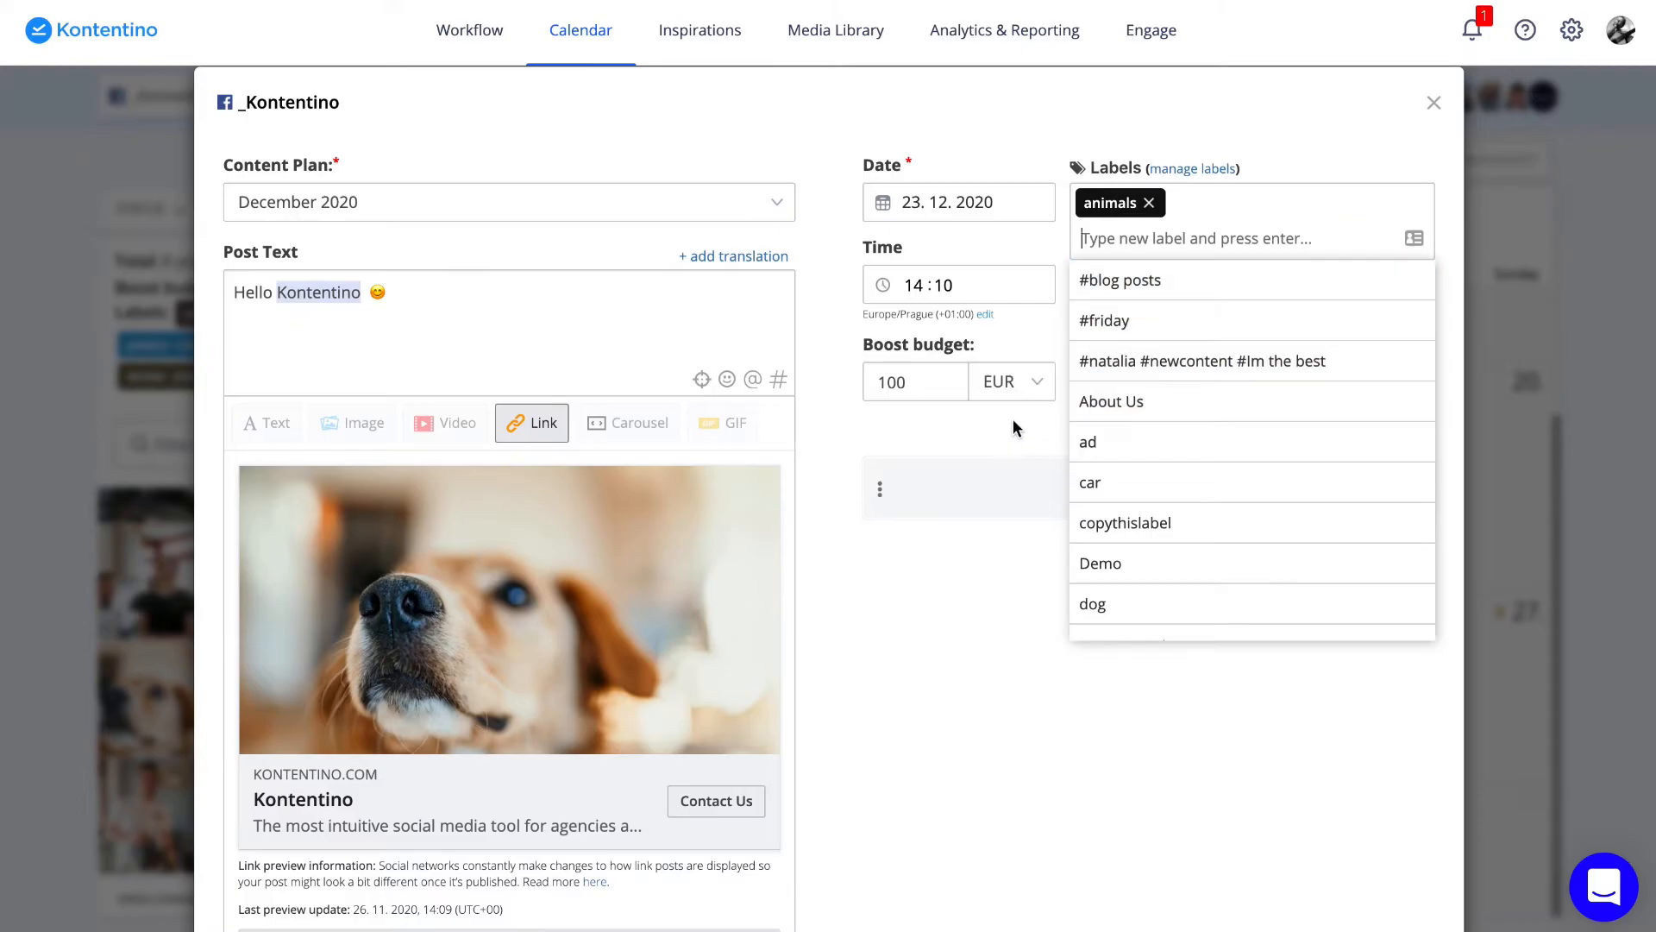
text(dog)
key(Return)
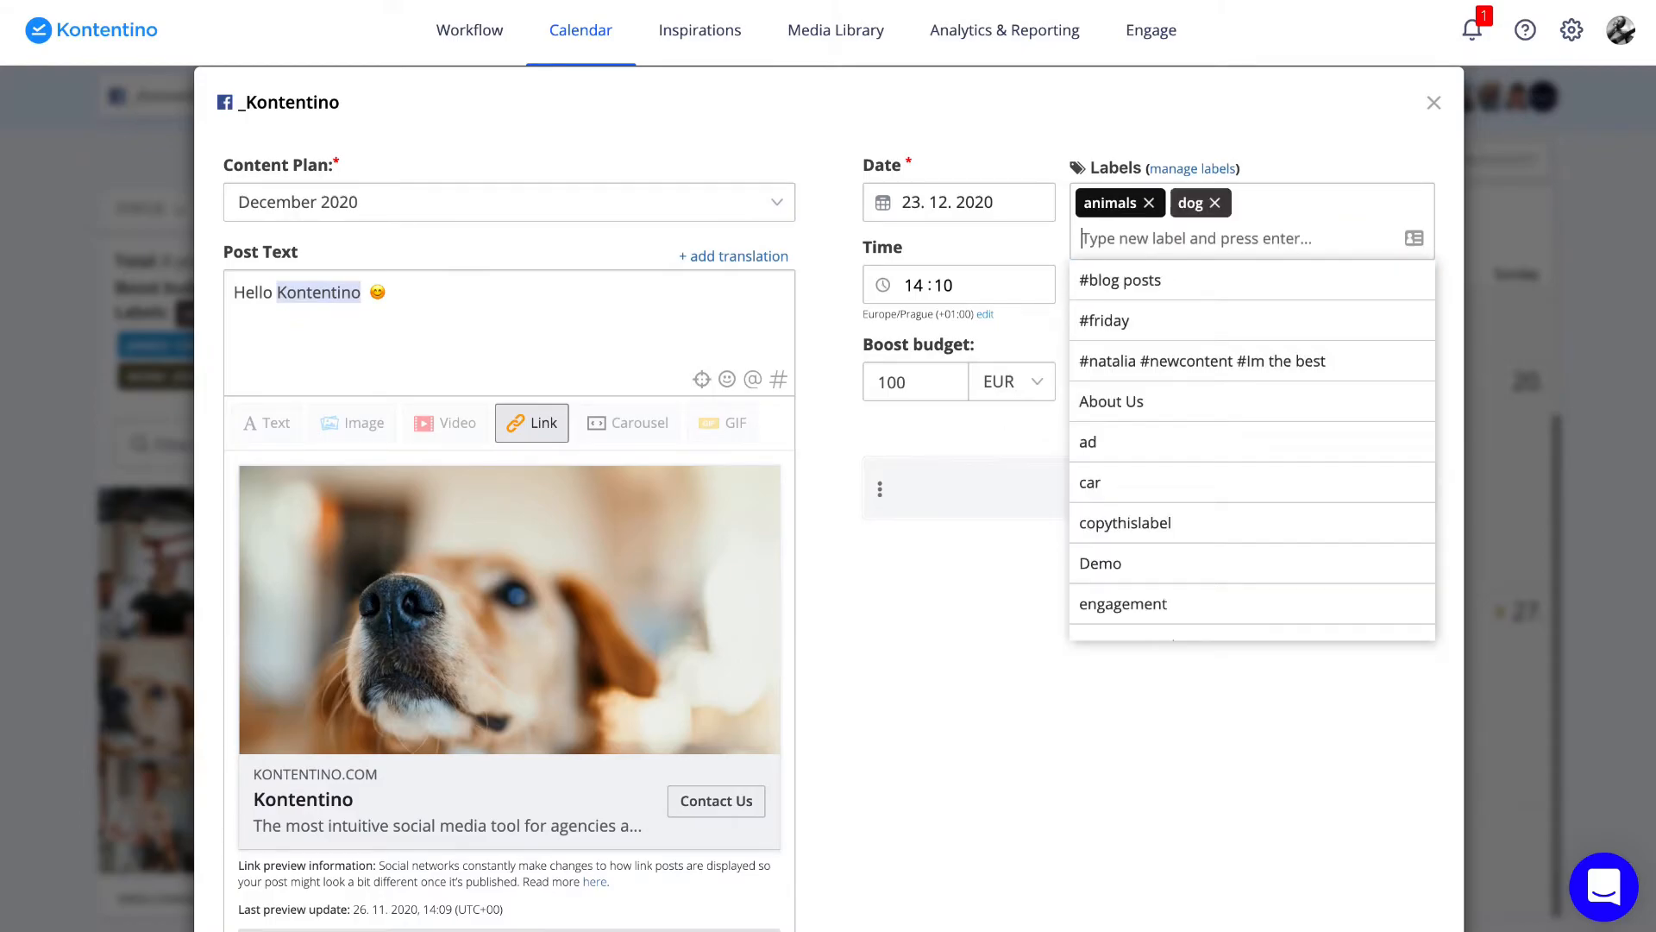
click(995, 659)
Step: Save the post and switch its preview to the Mobile News Feed
click(1129, 353)
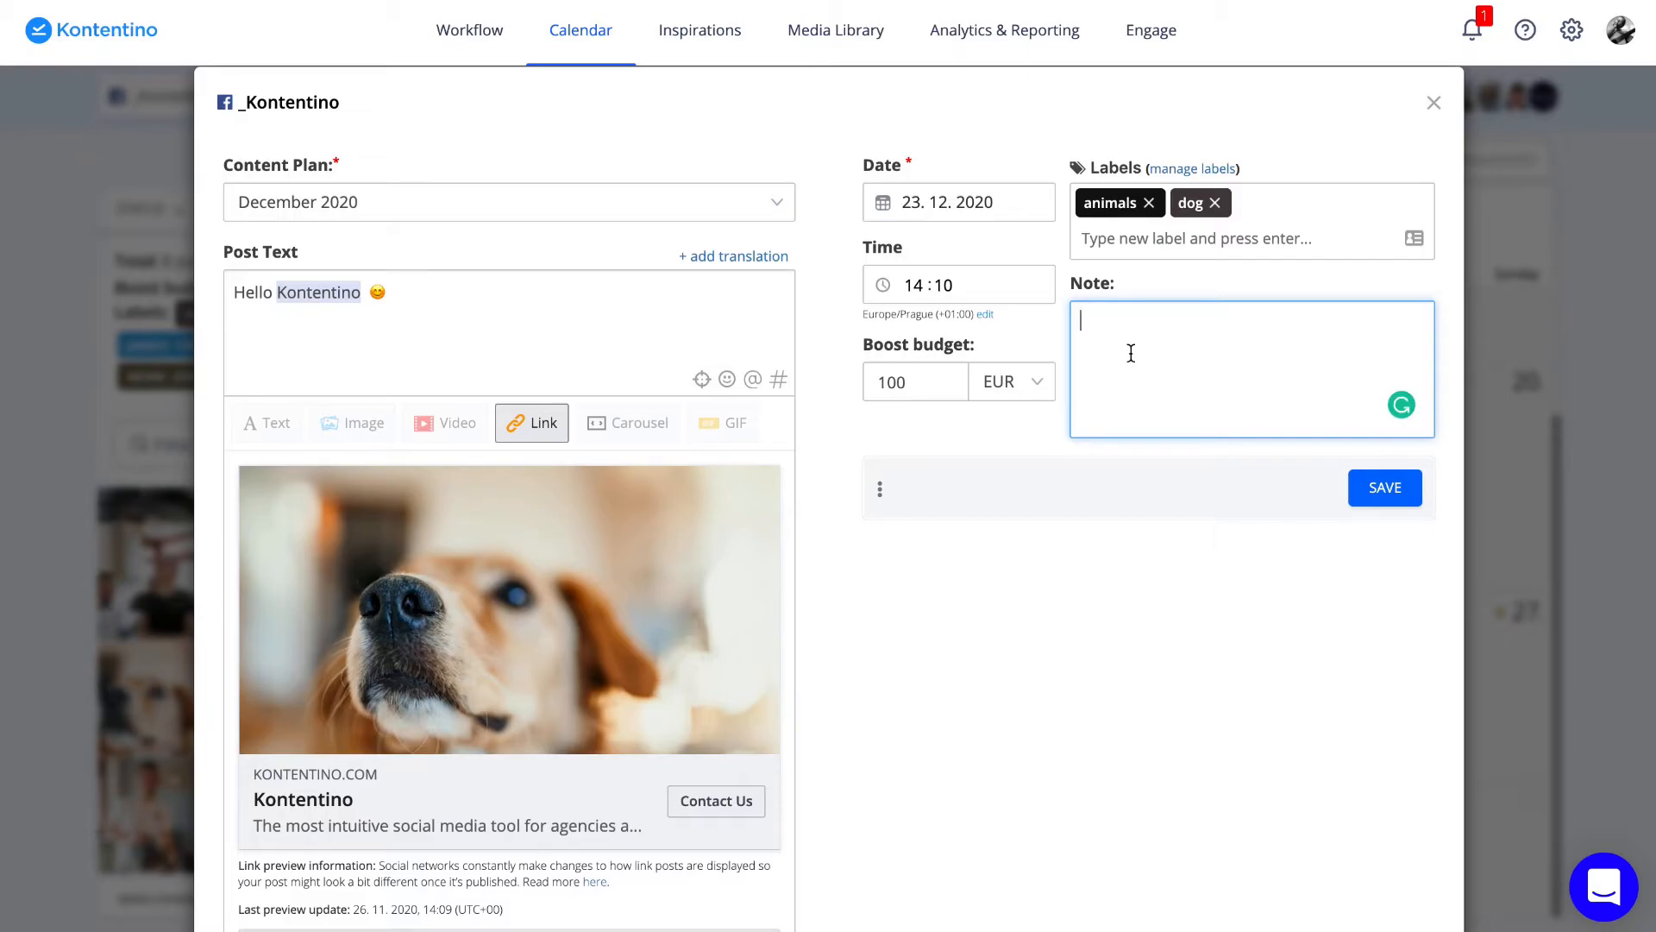
click(1377, 493)
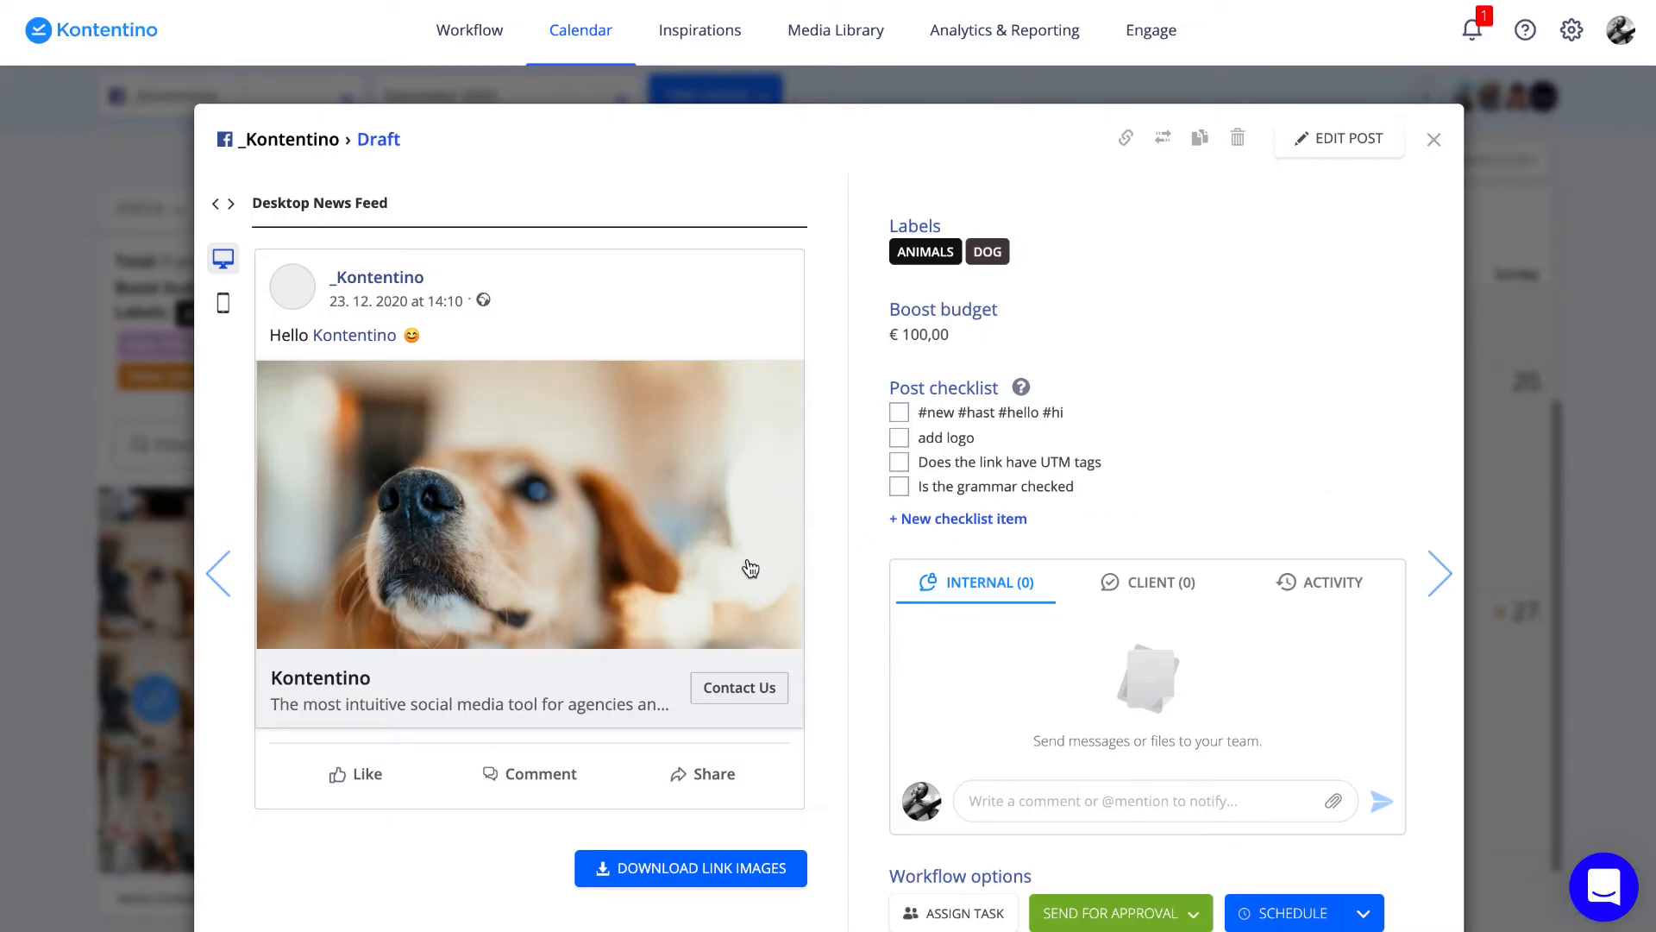
scroll(740, 566, down, 1)
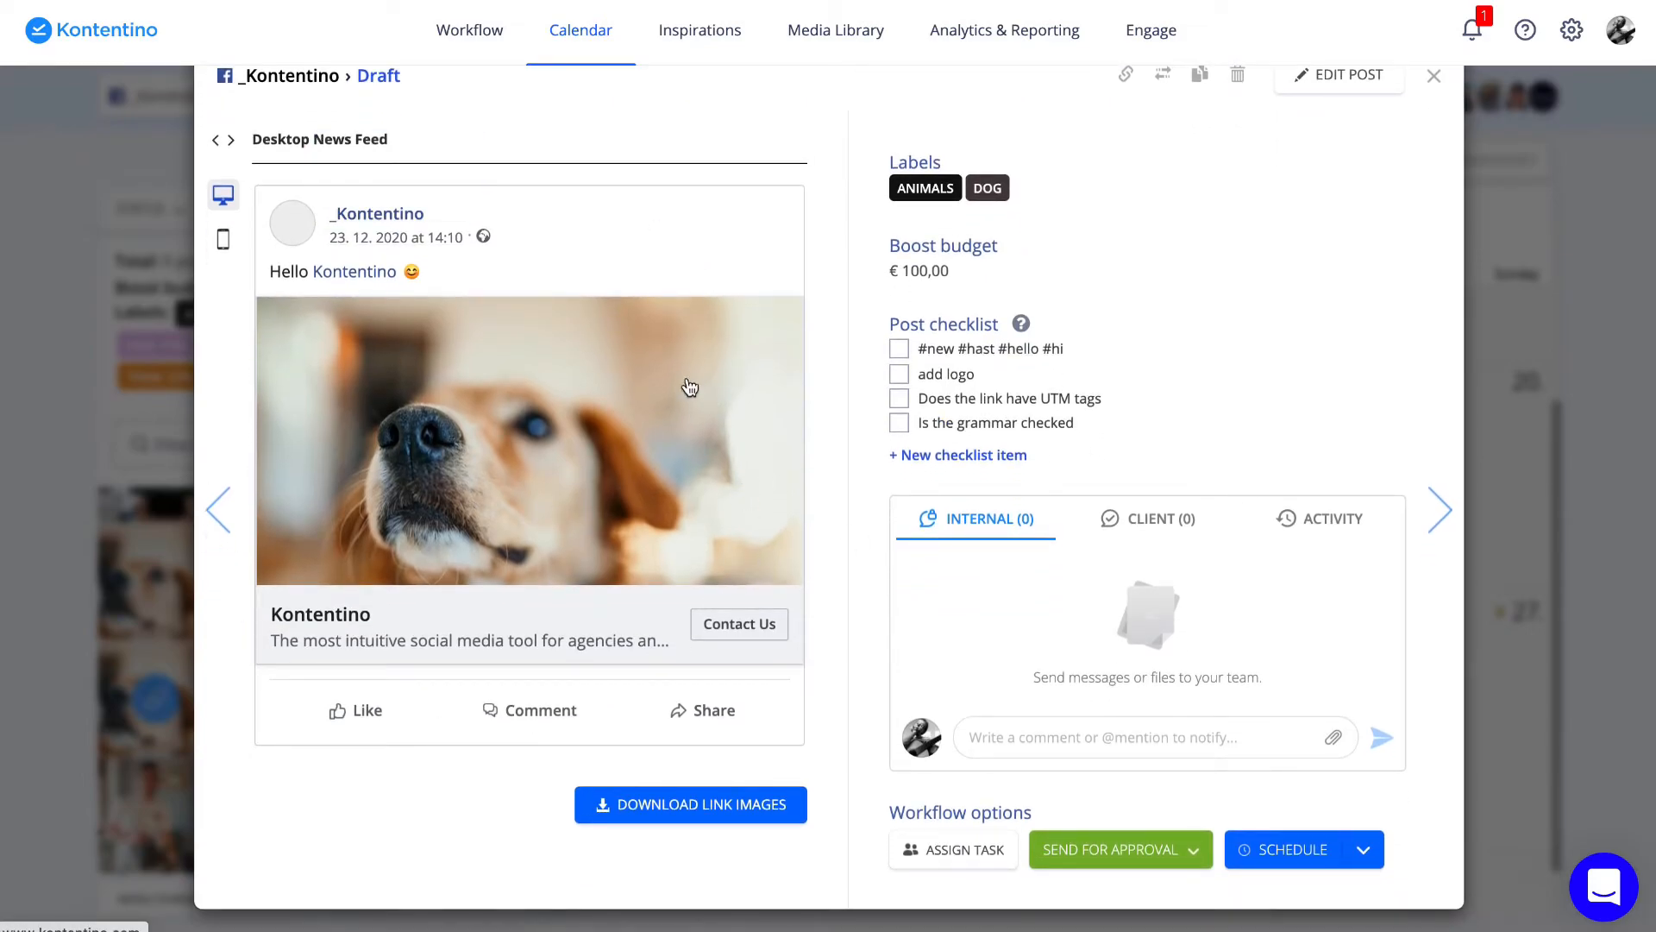
click(231, 239)
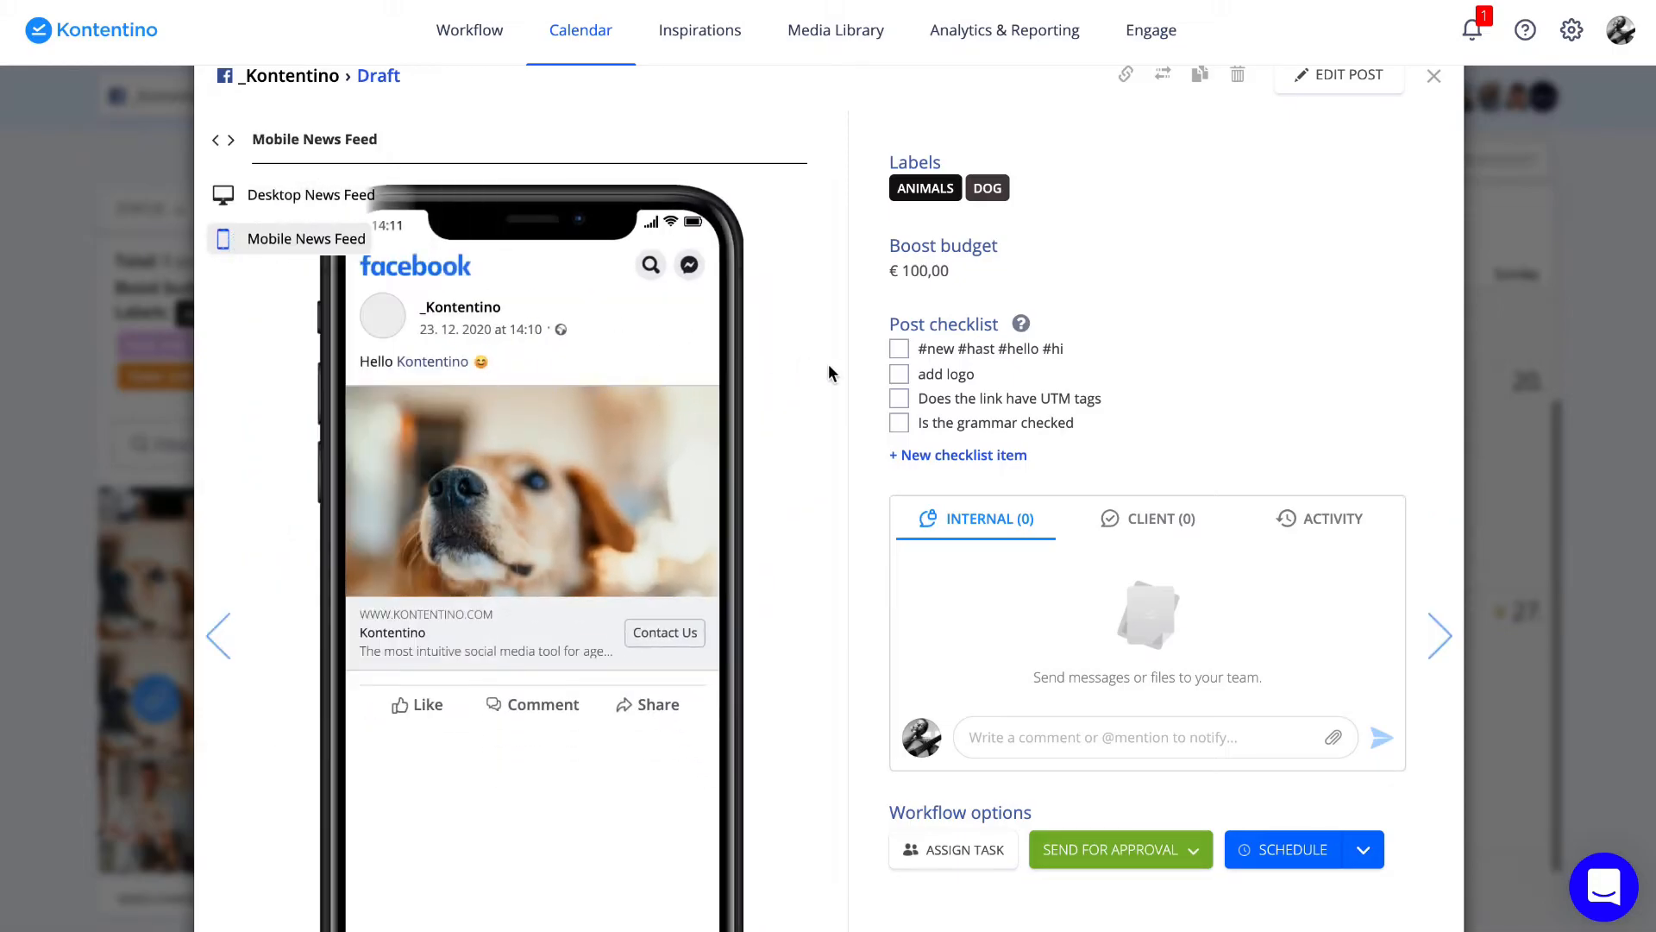
Step: Review the saved post's mobile preview and checklist, and view its client comments
scroll(794, 388, down, 1)
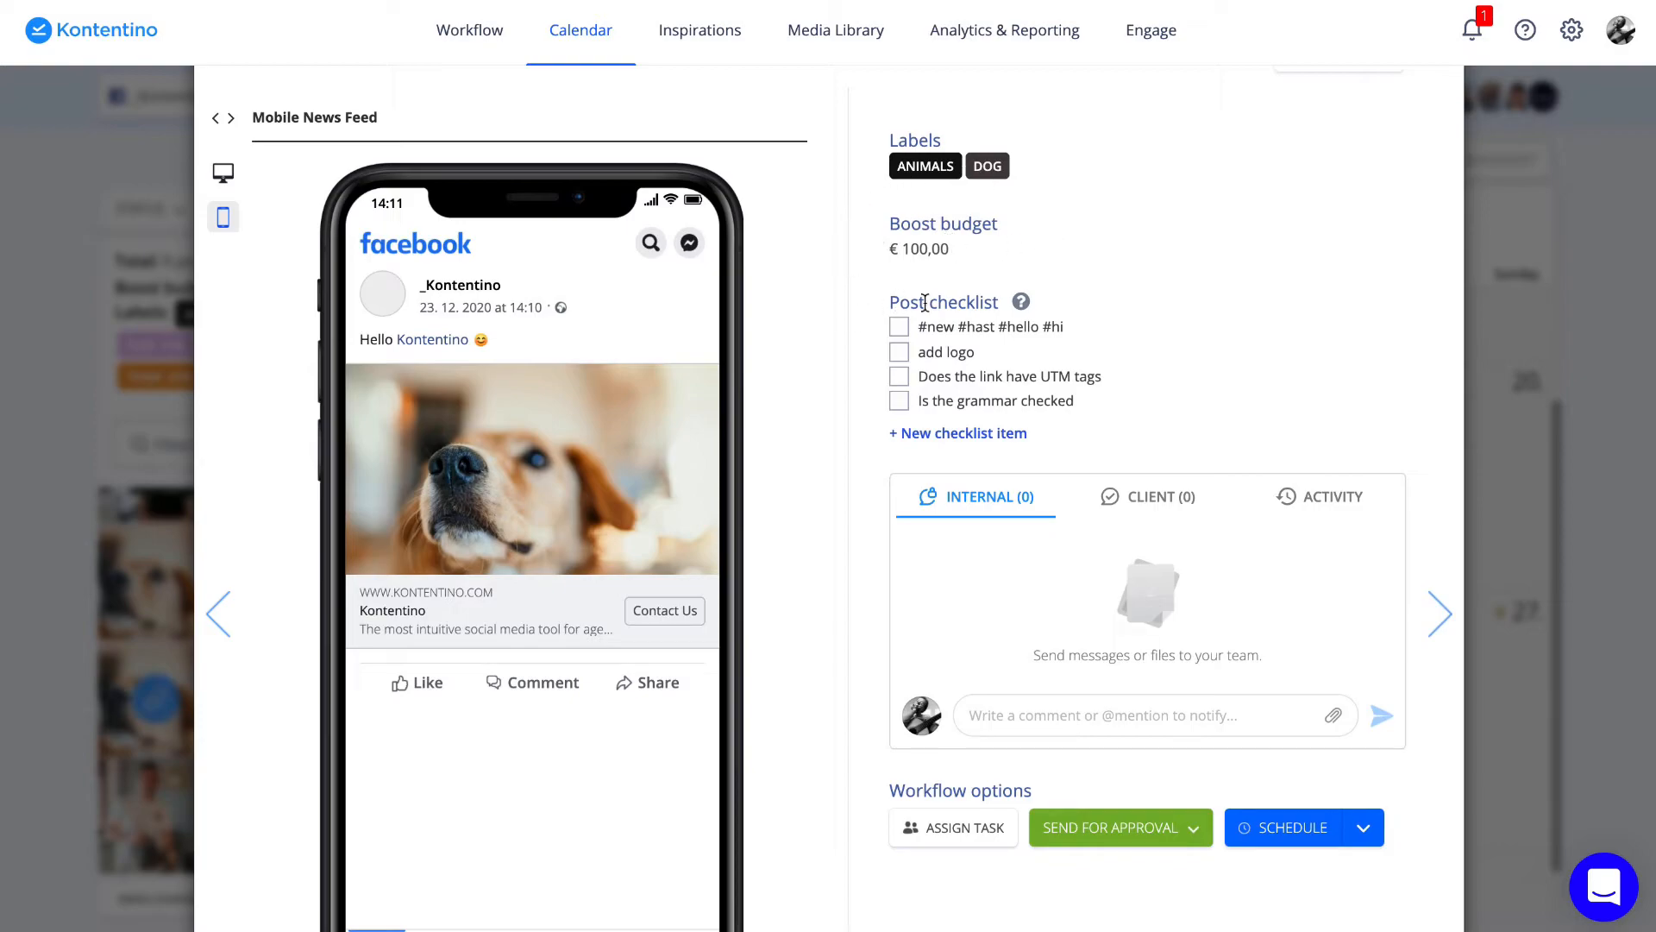
scroll(1050, 273, down, 1)
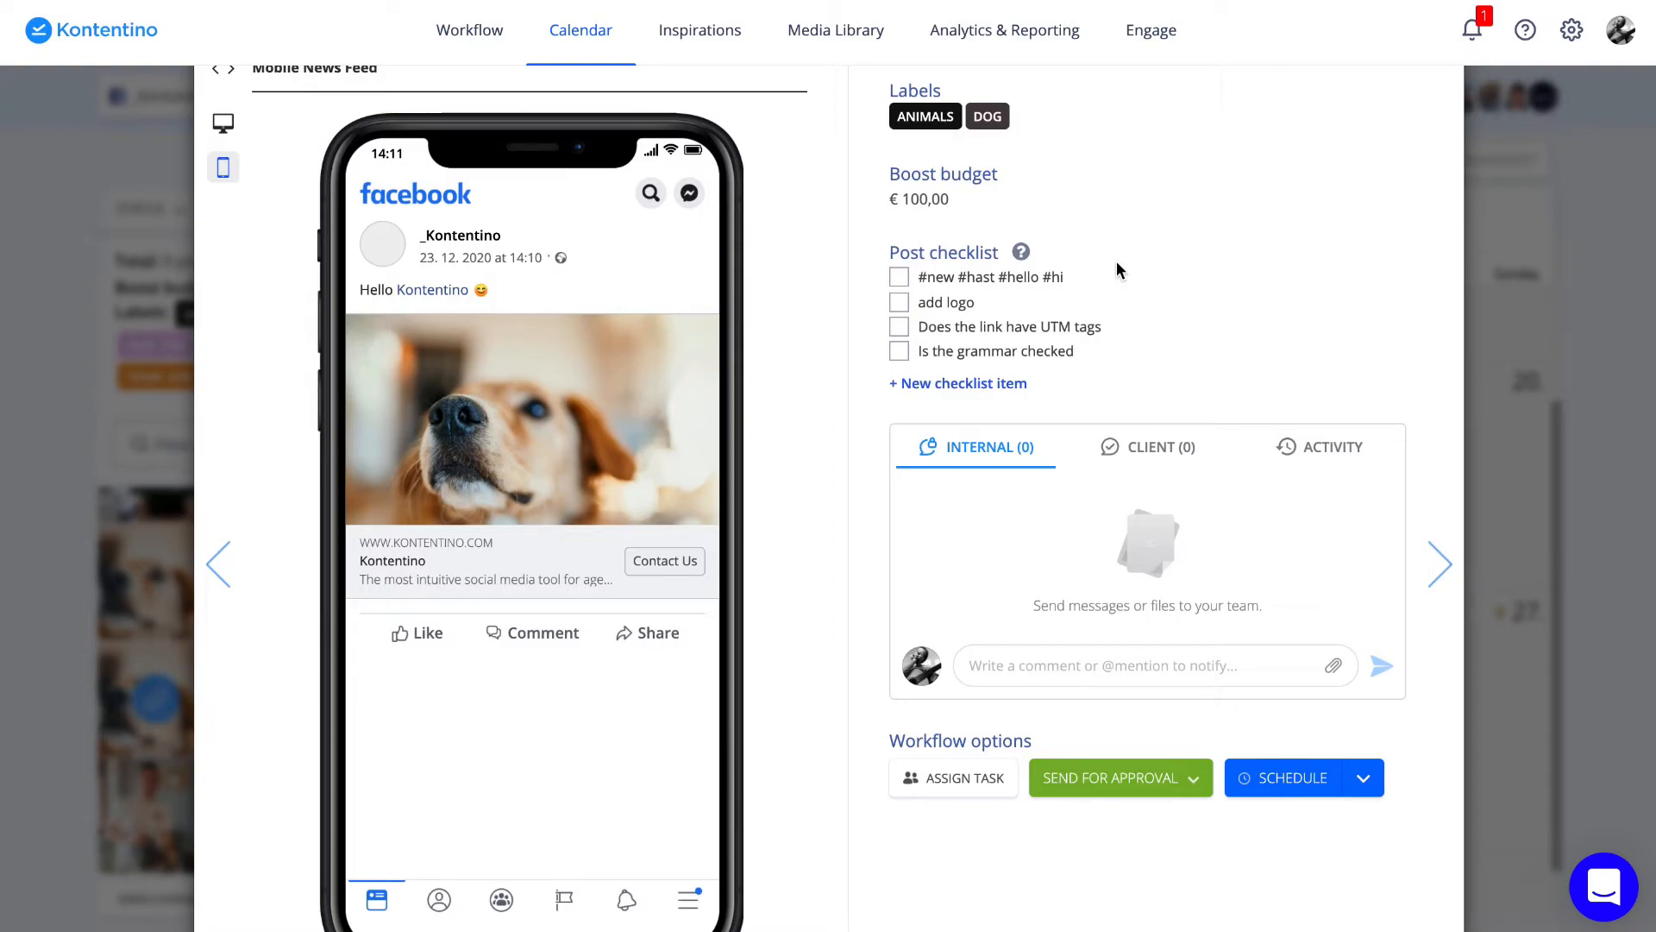
scroll(1131, 345, down, 1)
click(1142, 371)
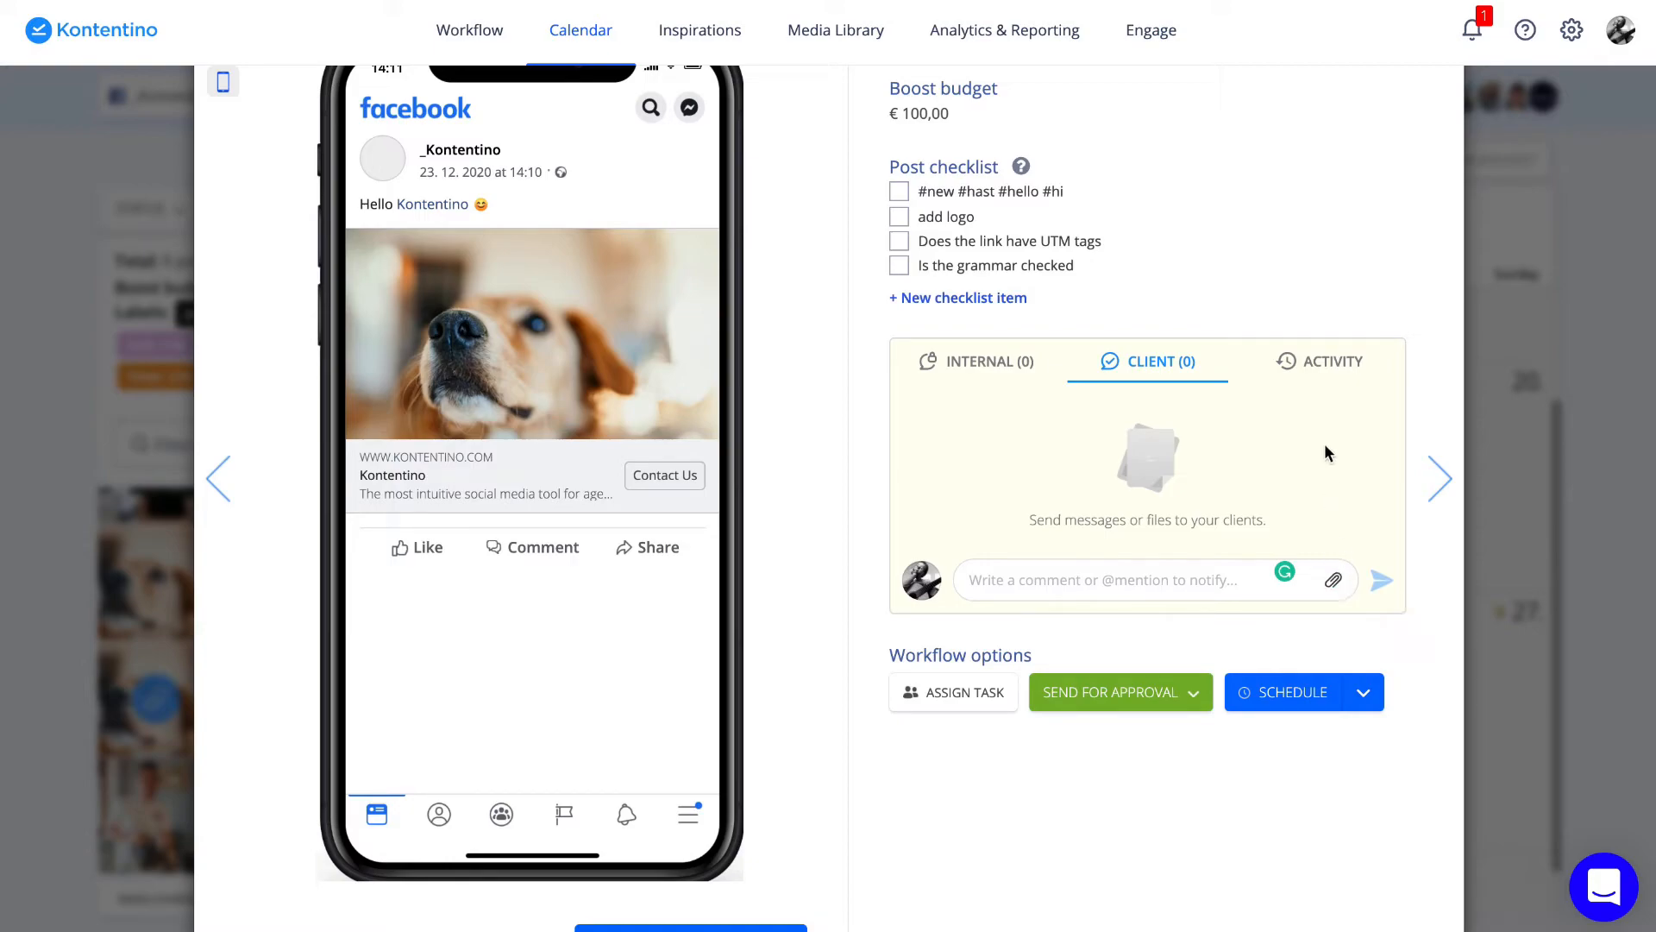
Step: View the post's activity history and the additional publishing options offered beside scheduling
click(1322, 361)
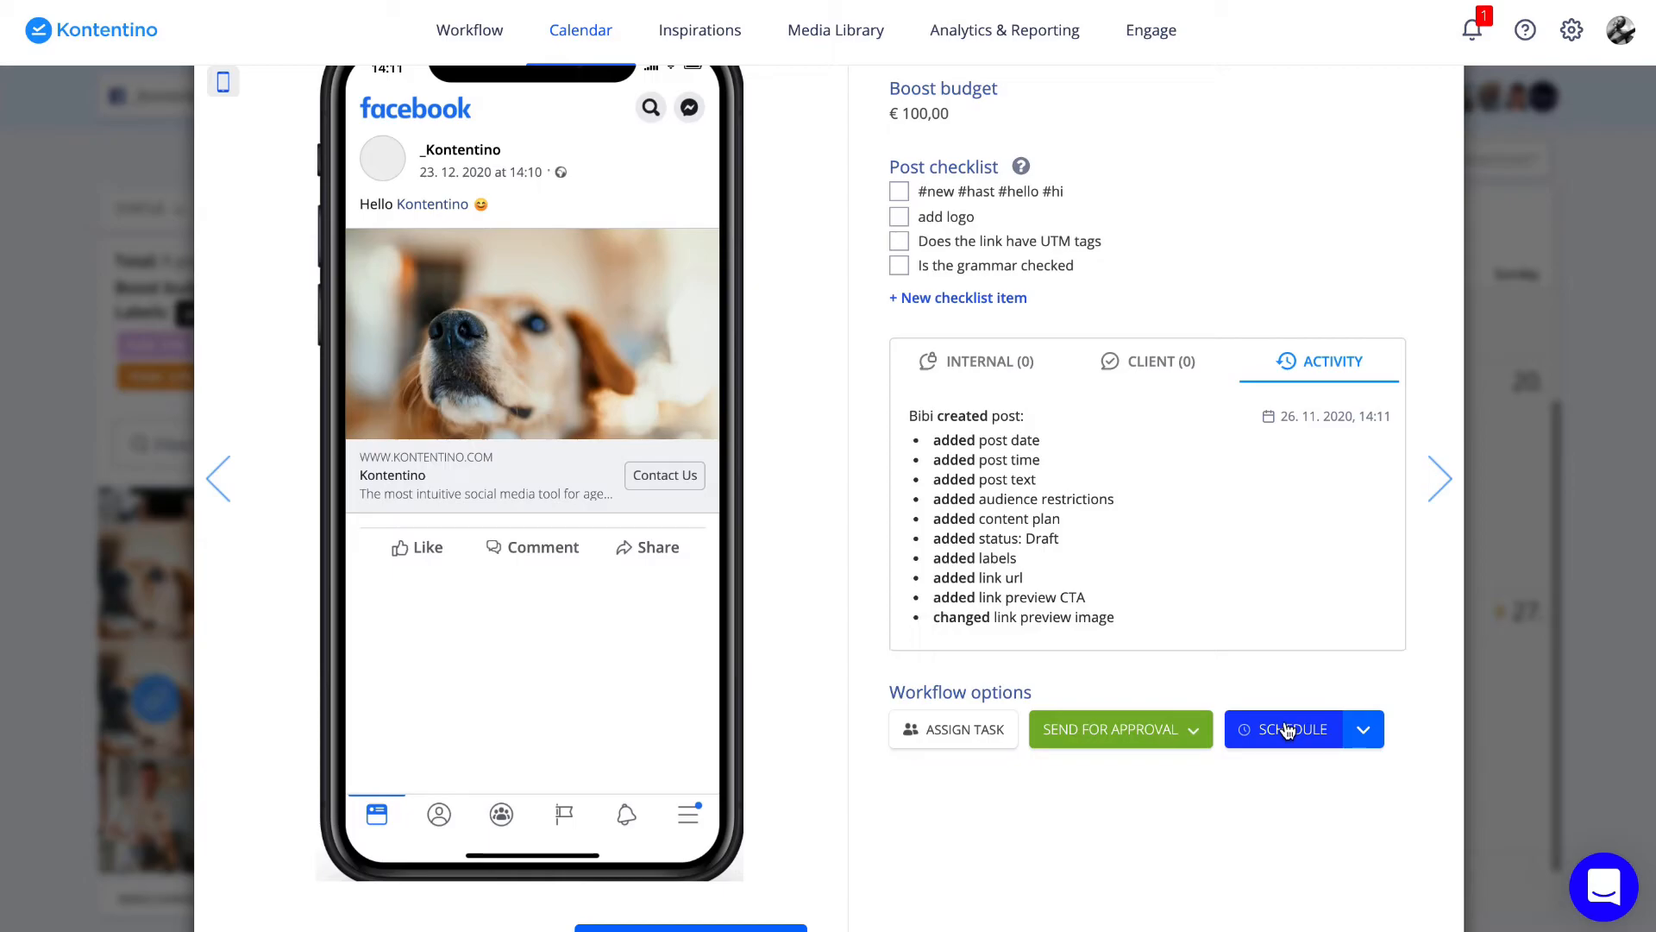
click(1372, 742)
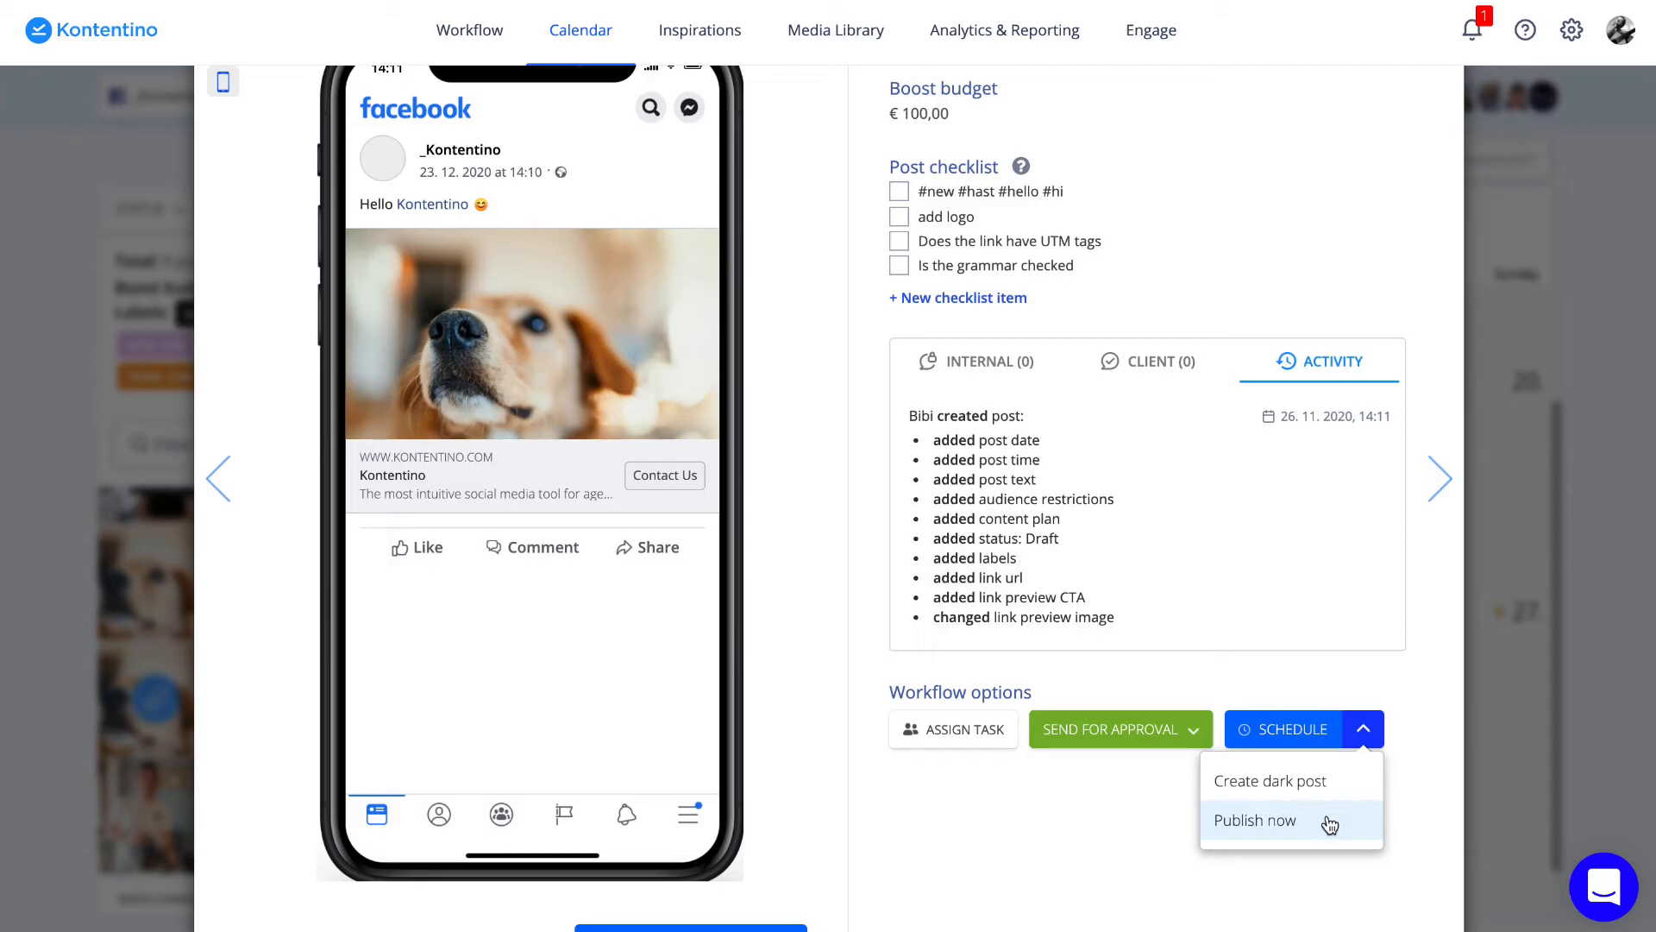
scroll(1419, 773, up, 1)
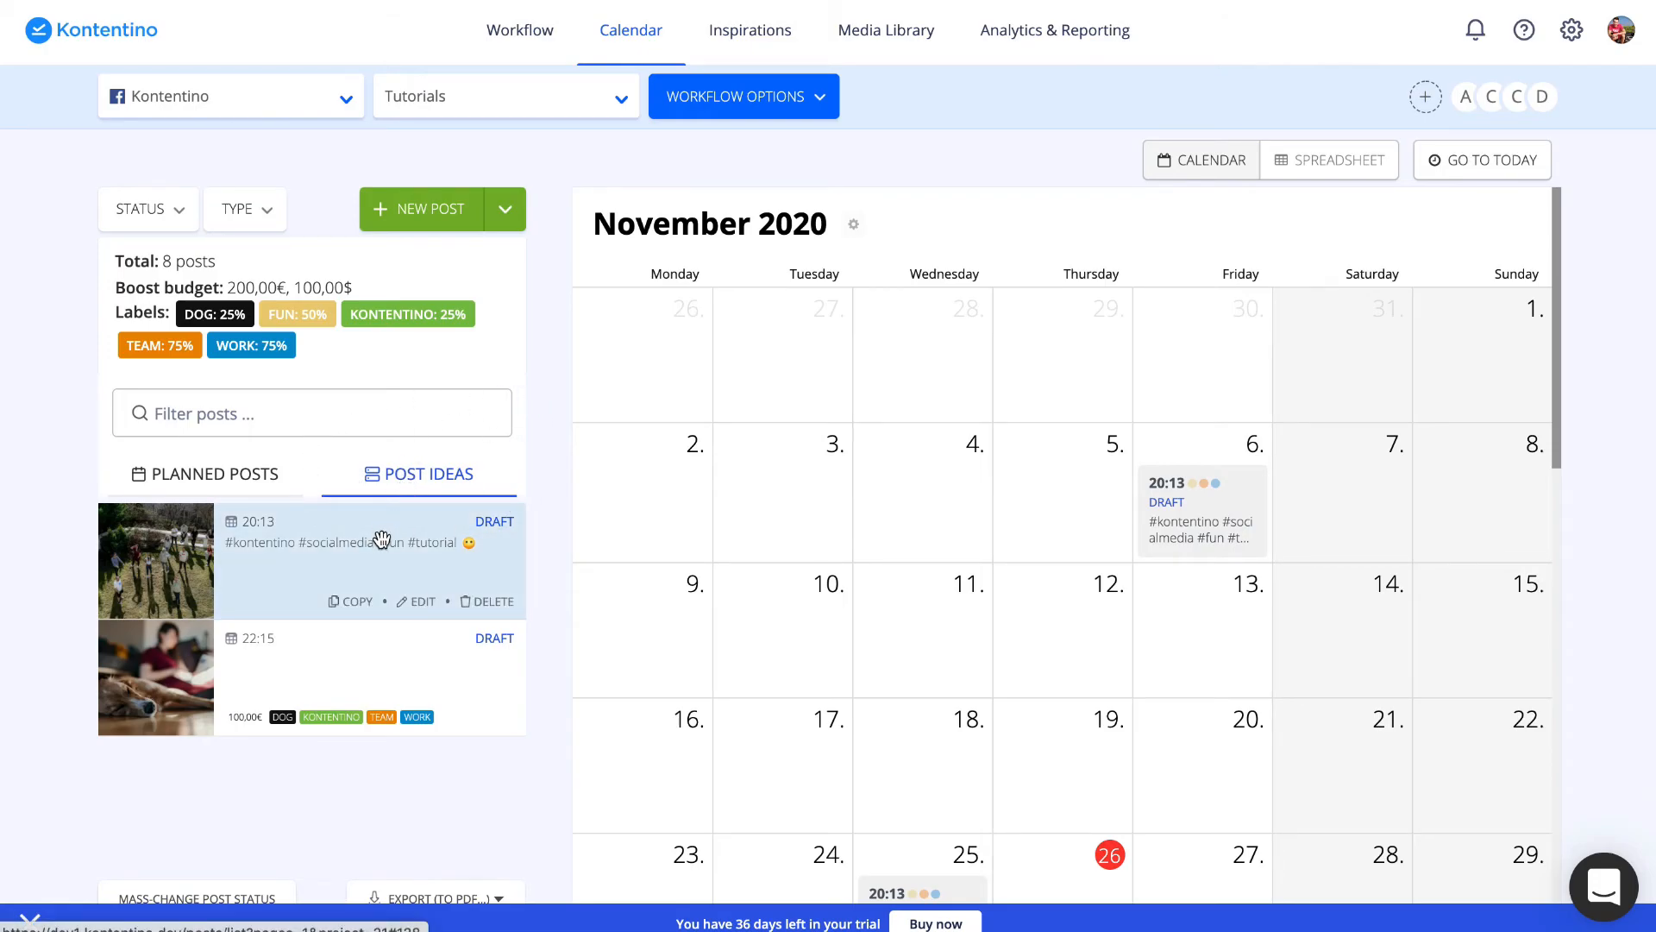
Step: Move the 20:13 post idea to 3 November and place a copy of the 22:15 idea on 4 November
drag(383, 540, 910, 515)
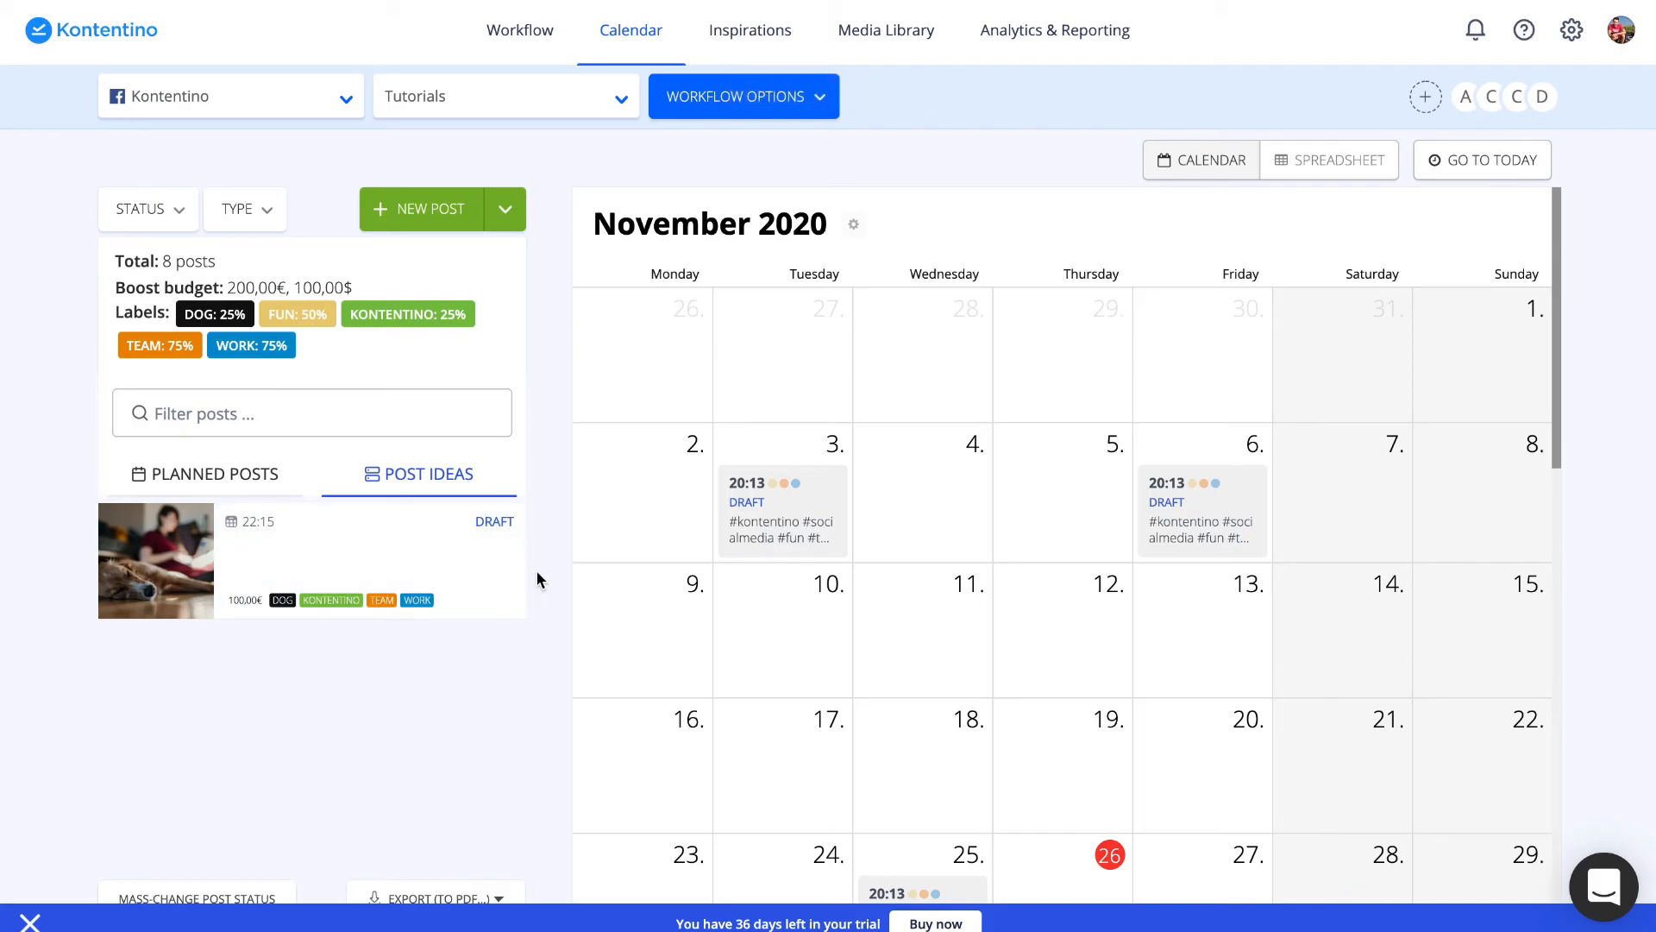
mouse_move(460, 548)
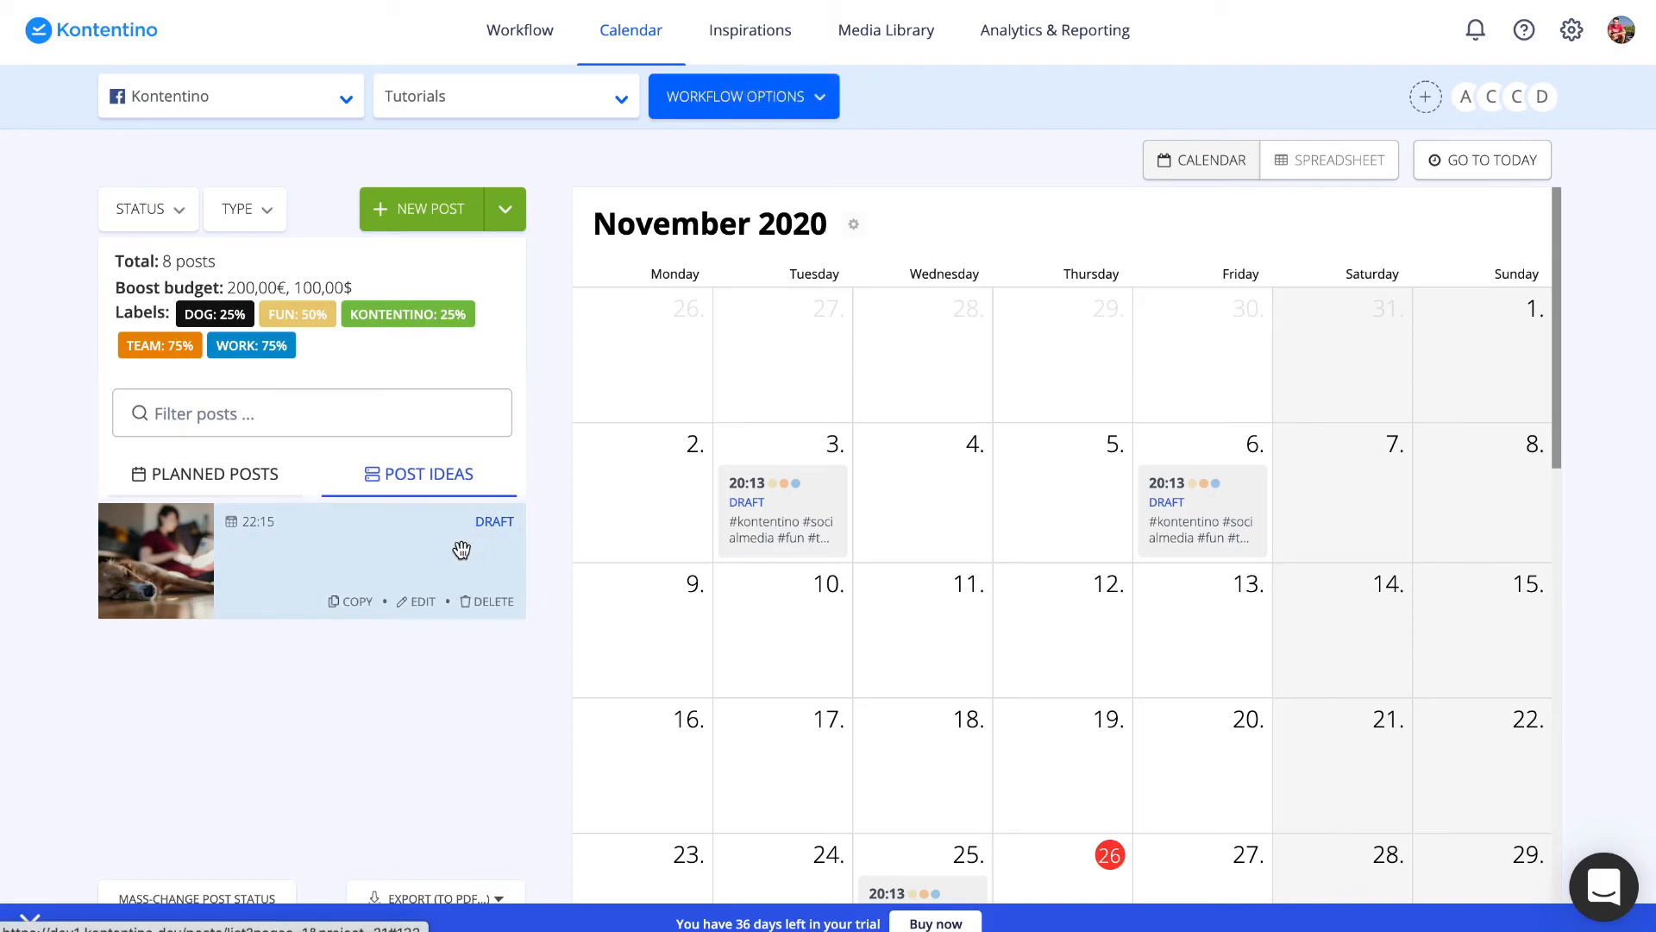
drag(461, 550, 1021, 520)
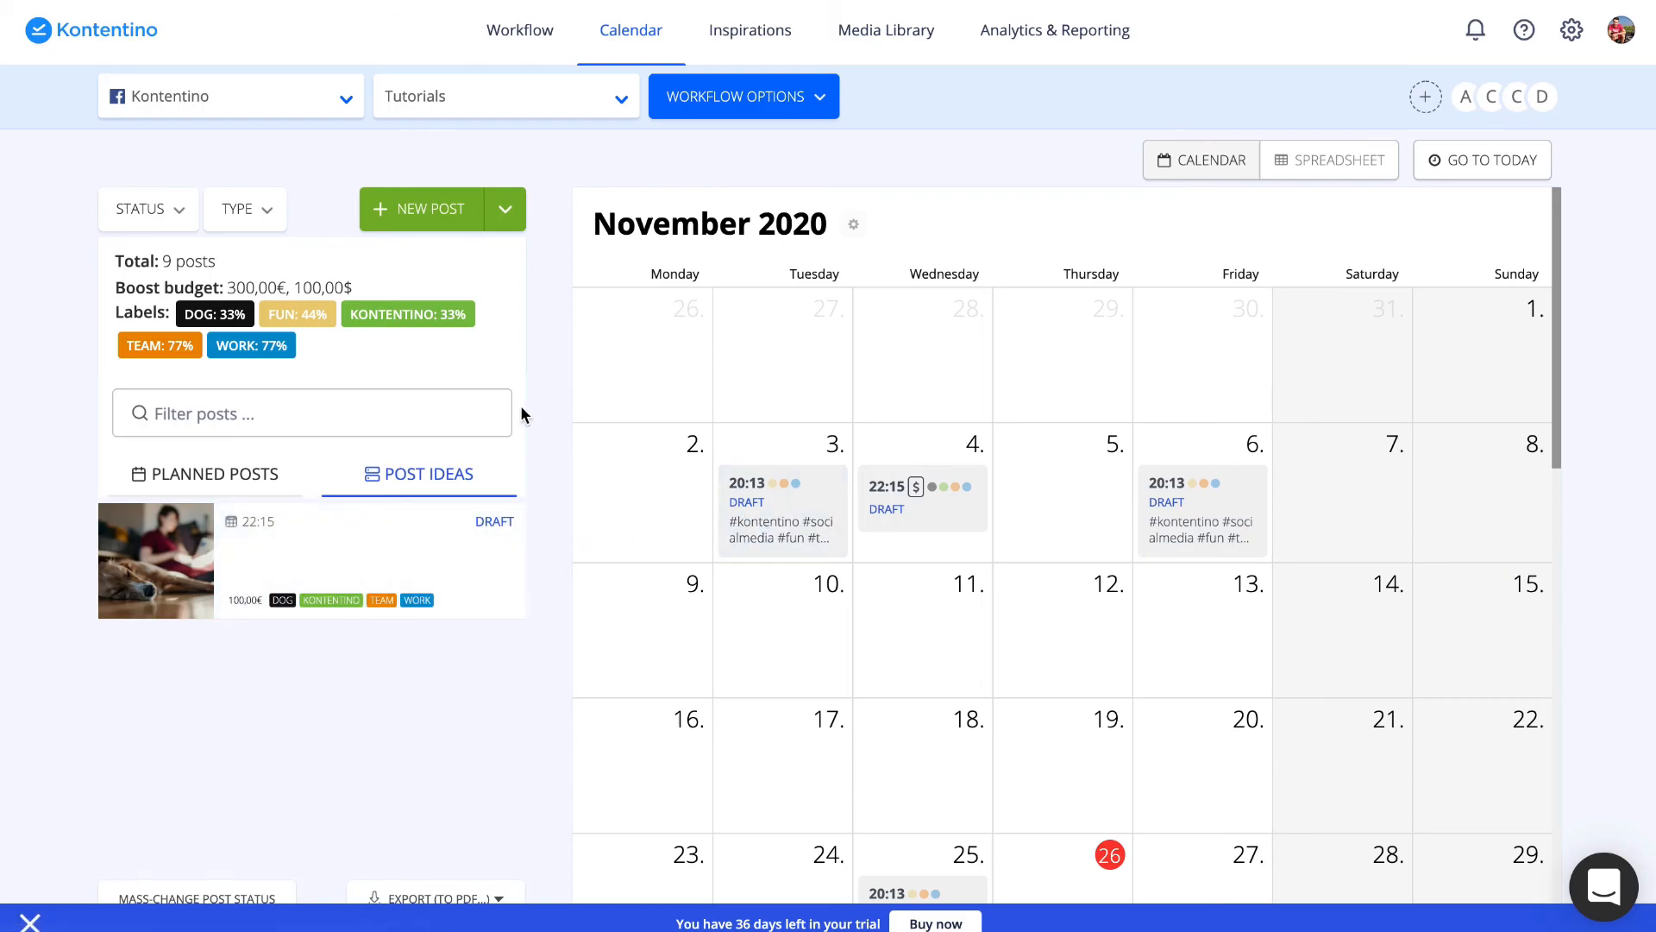
Step: Start a new post in the Tutorials content plan, set its time to 14:15 and clear its date
click(431, 217)
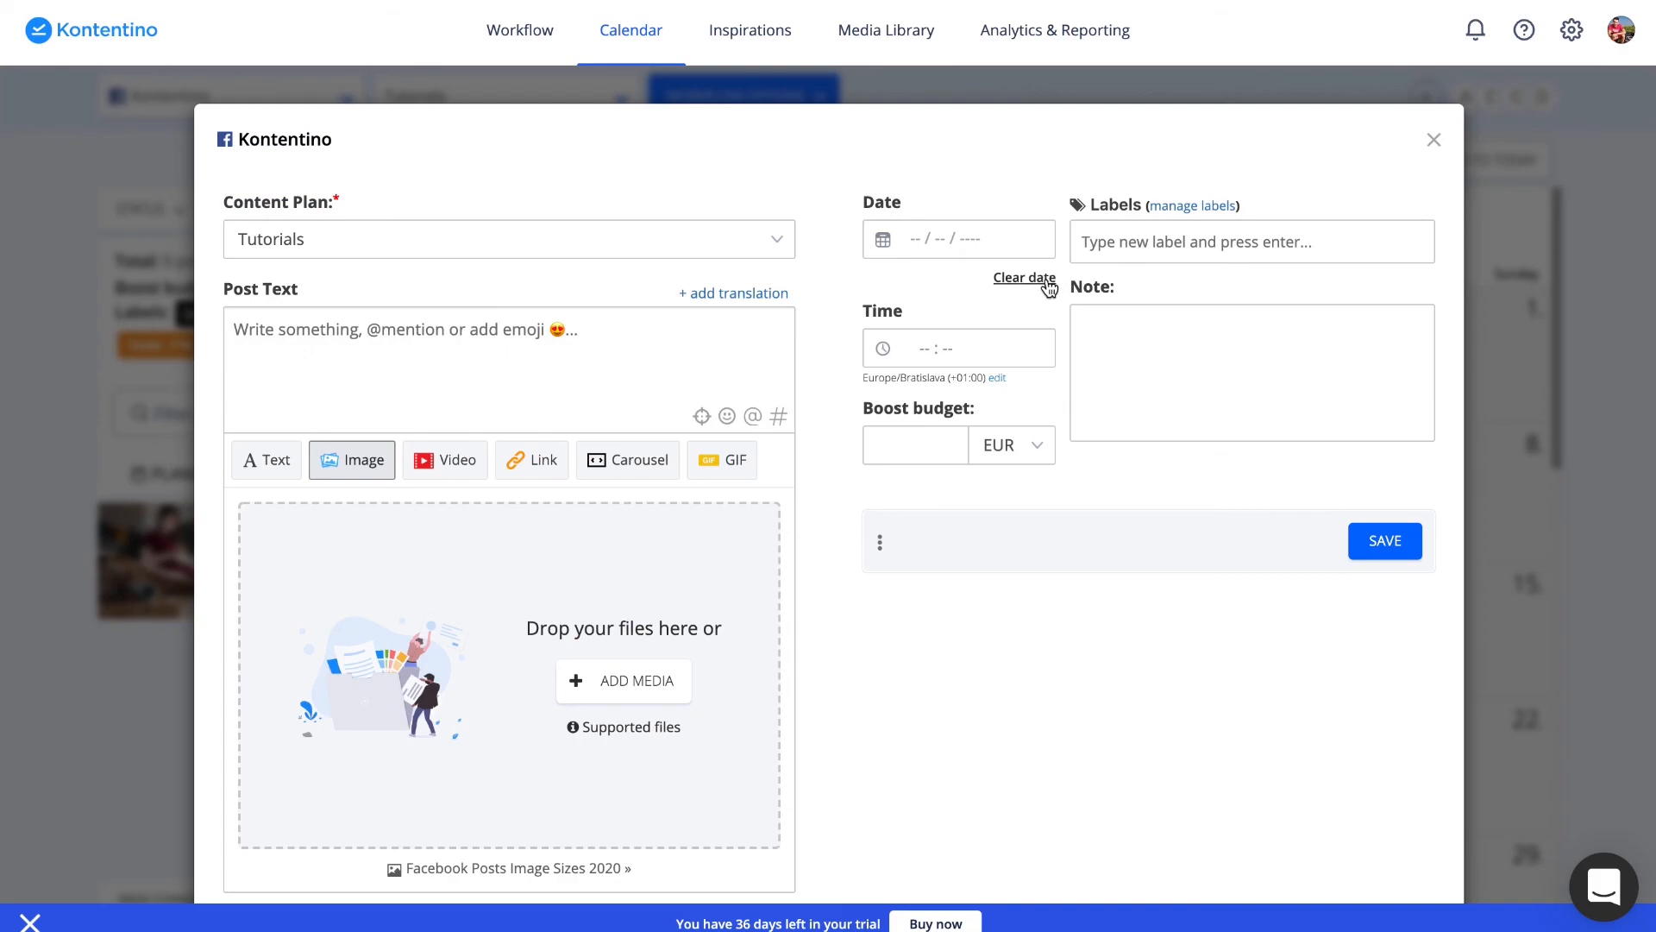
click(990, 244)
click(936, 349)
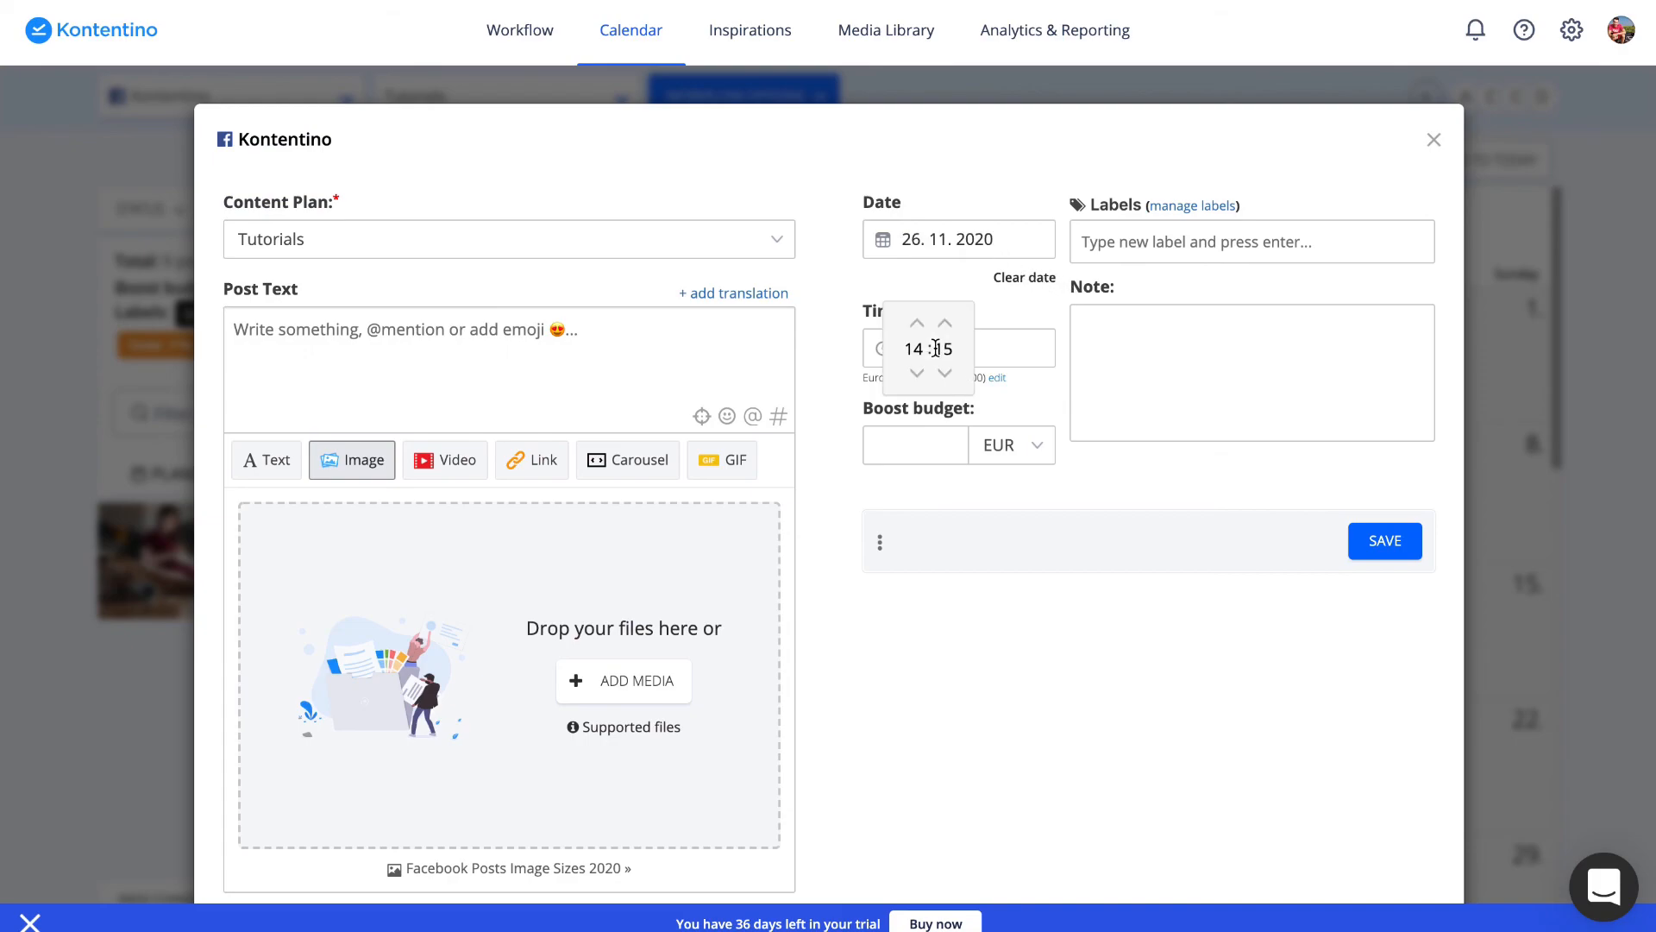
click(1022, 278)
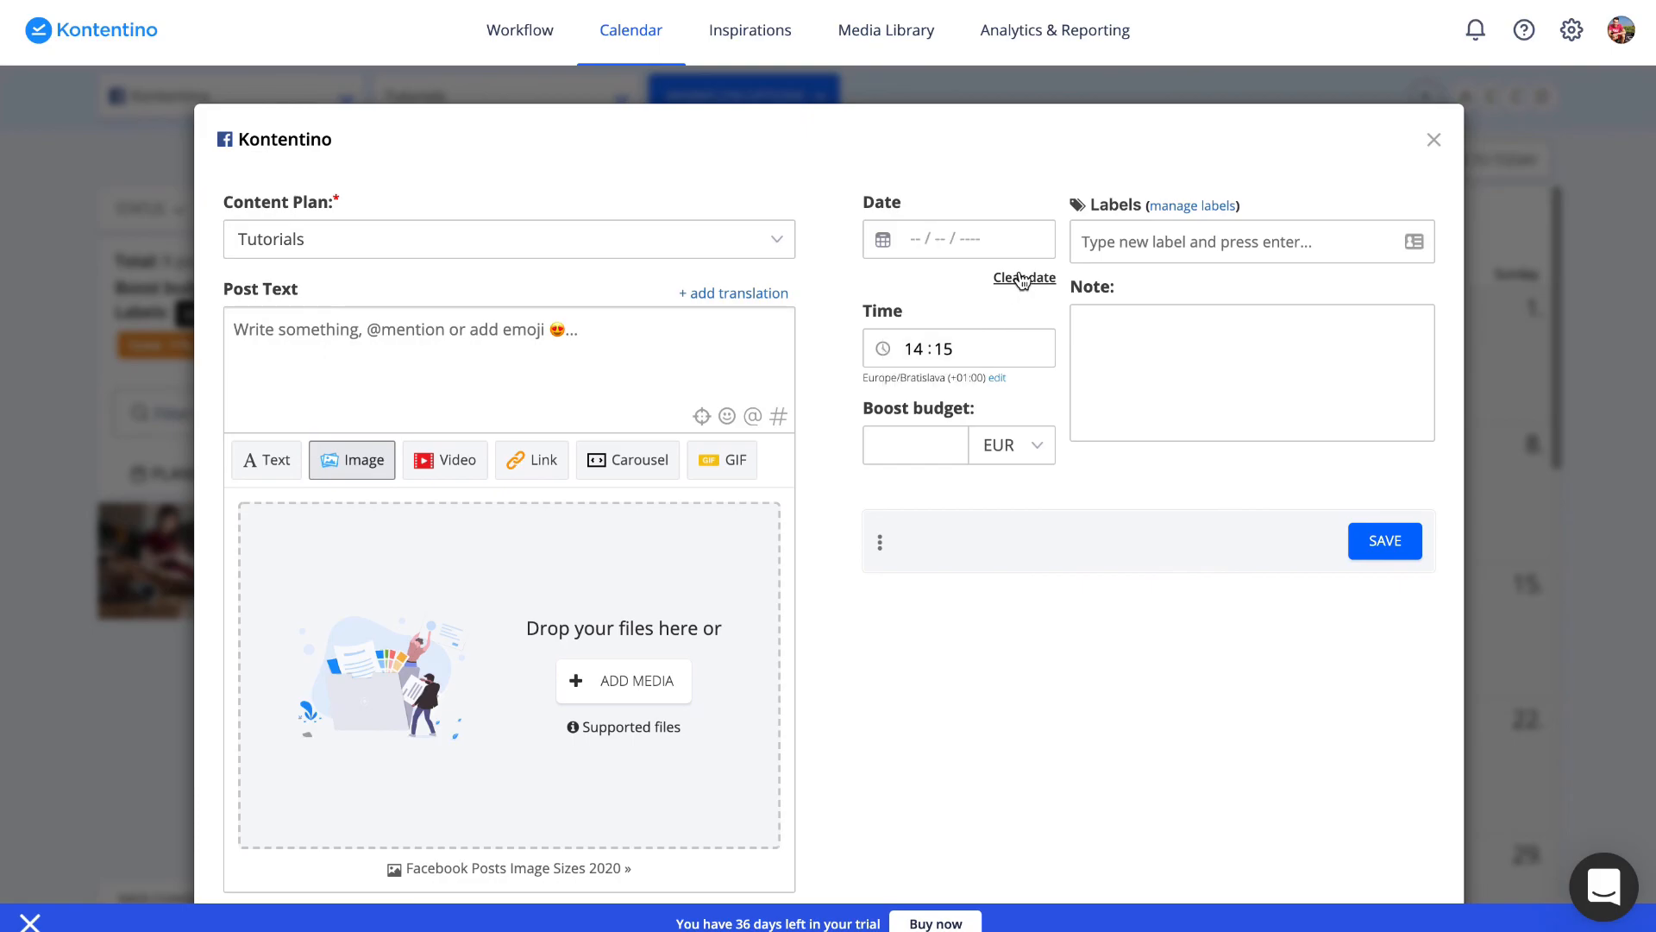